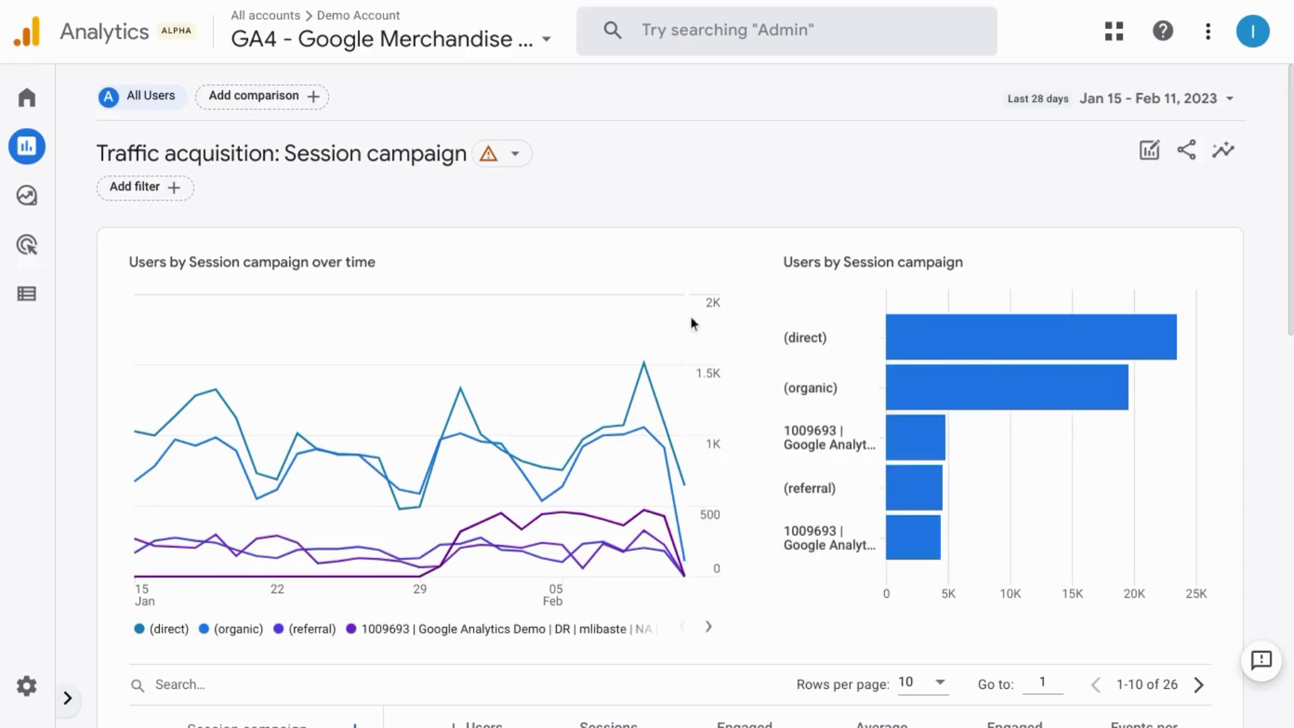
Review the session campaign traffic acquisition report, examining each campaign's users, sessions and engagement metrics
scroll(691, 317, down, 2)
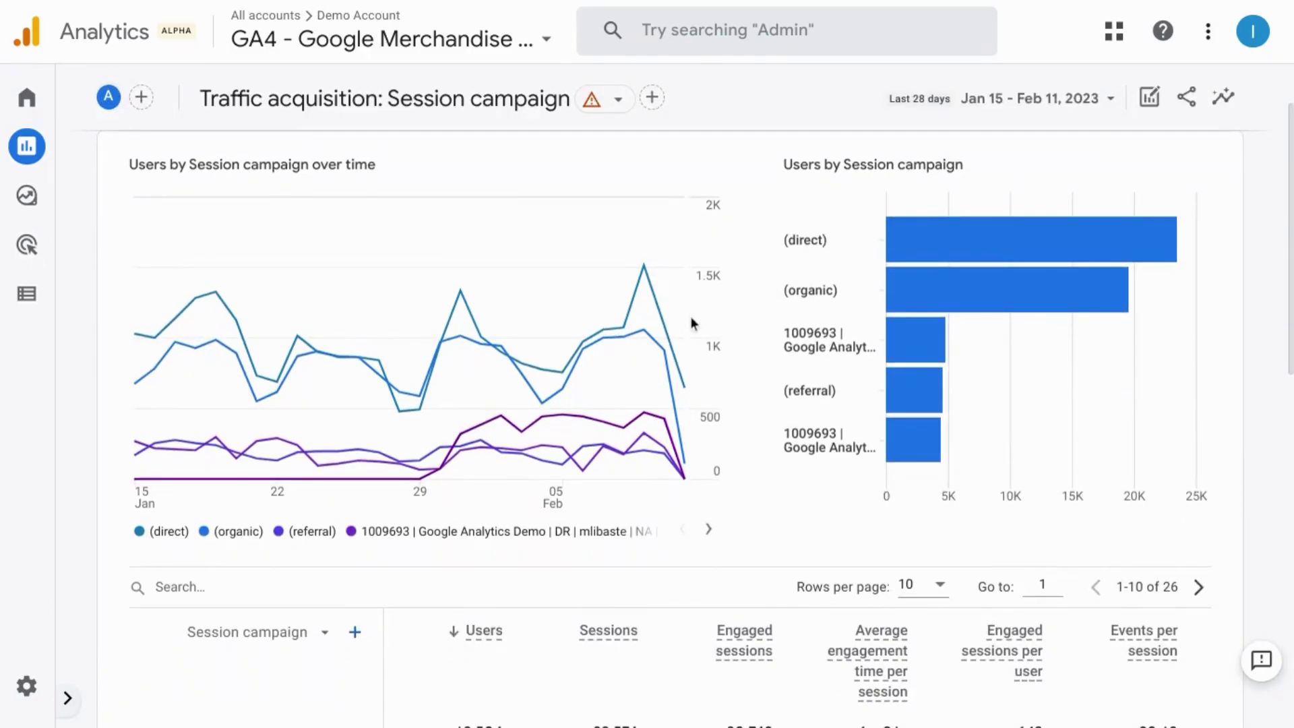
scroll(690, 317, down, 8)
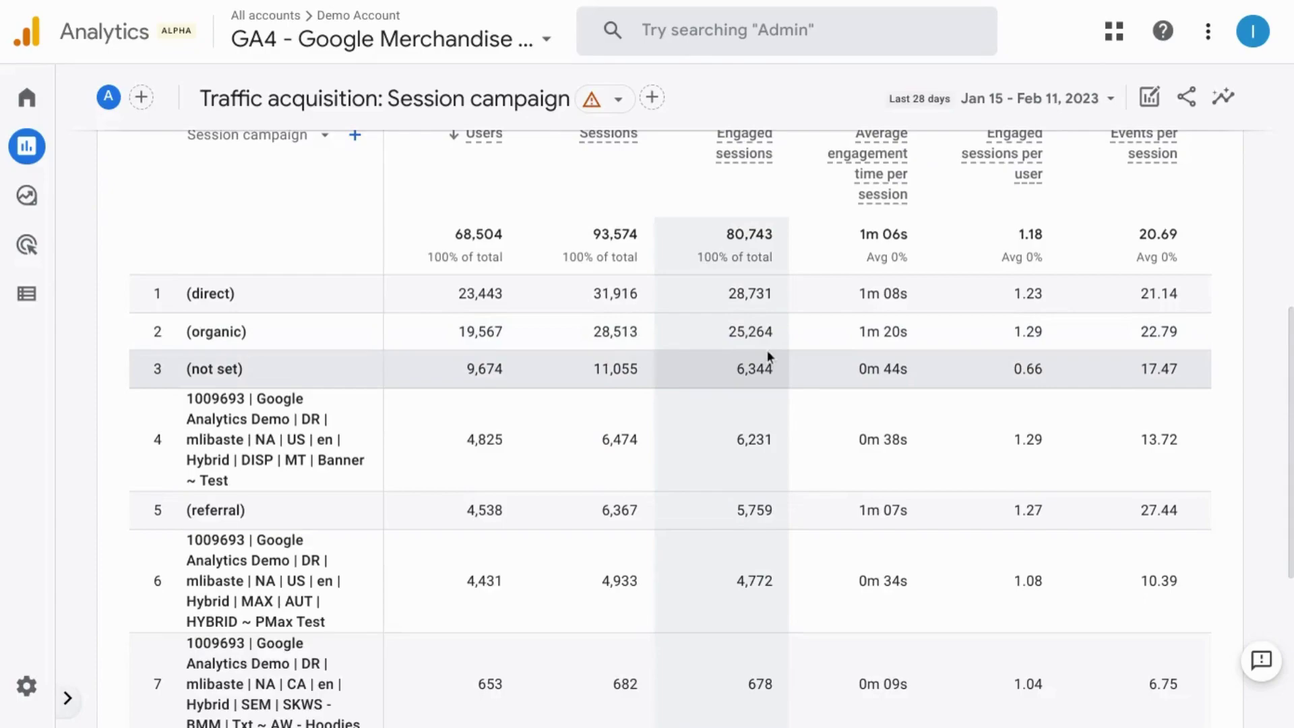
scroll(767, 350, down, 6)
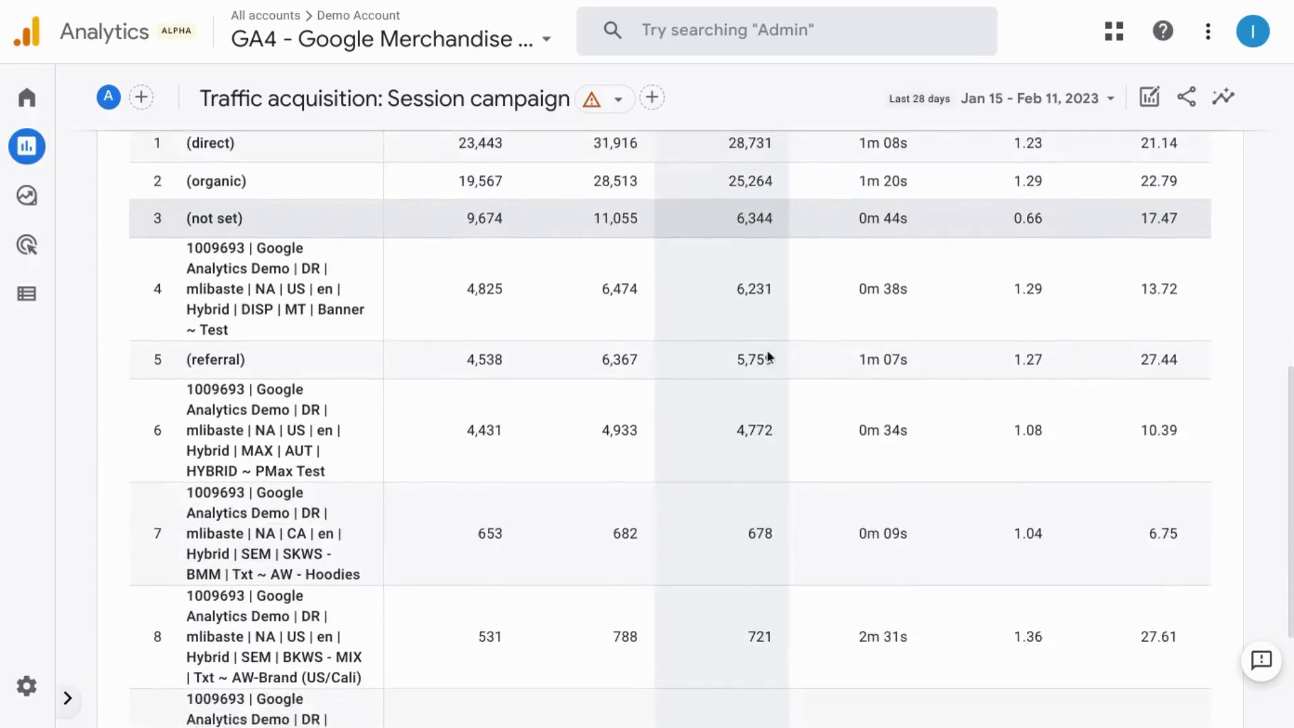
scroll(767, 350, up, 8)
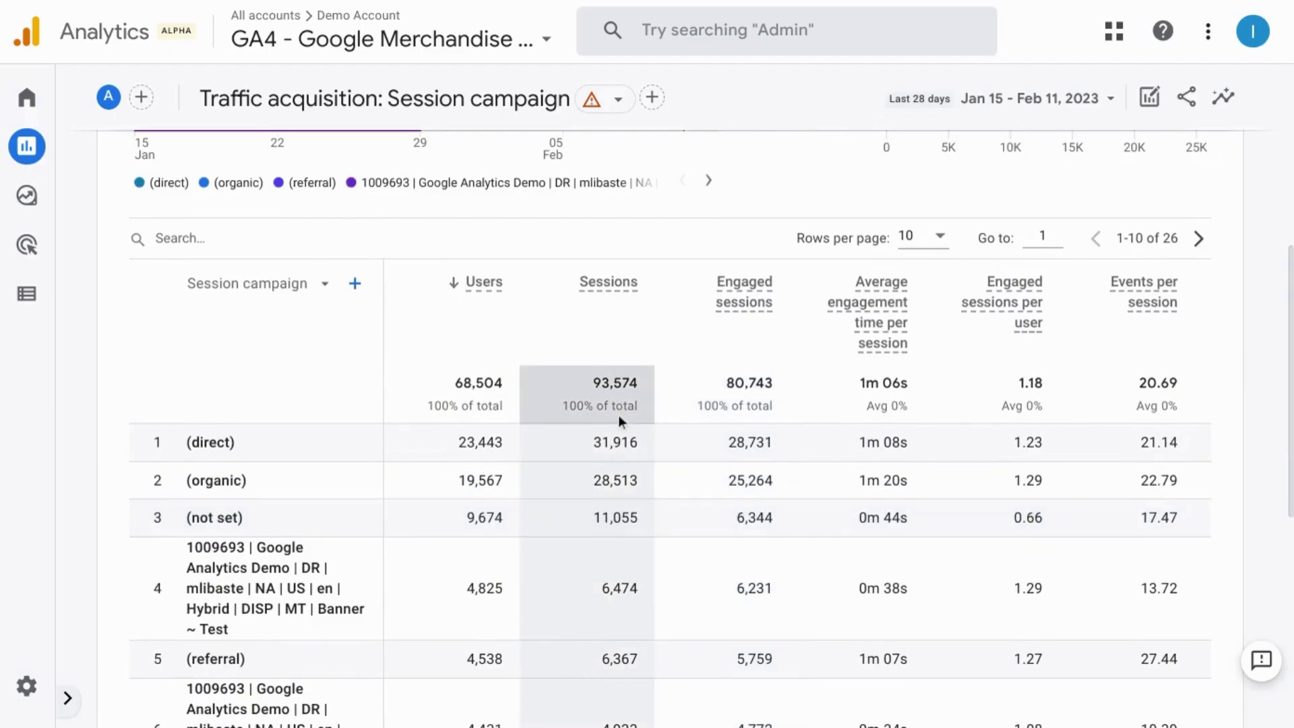
scroll(576, 549, right, 2)
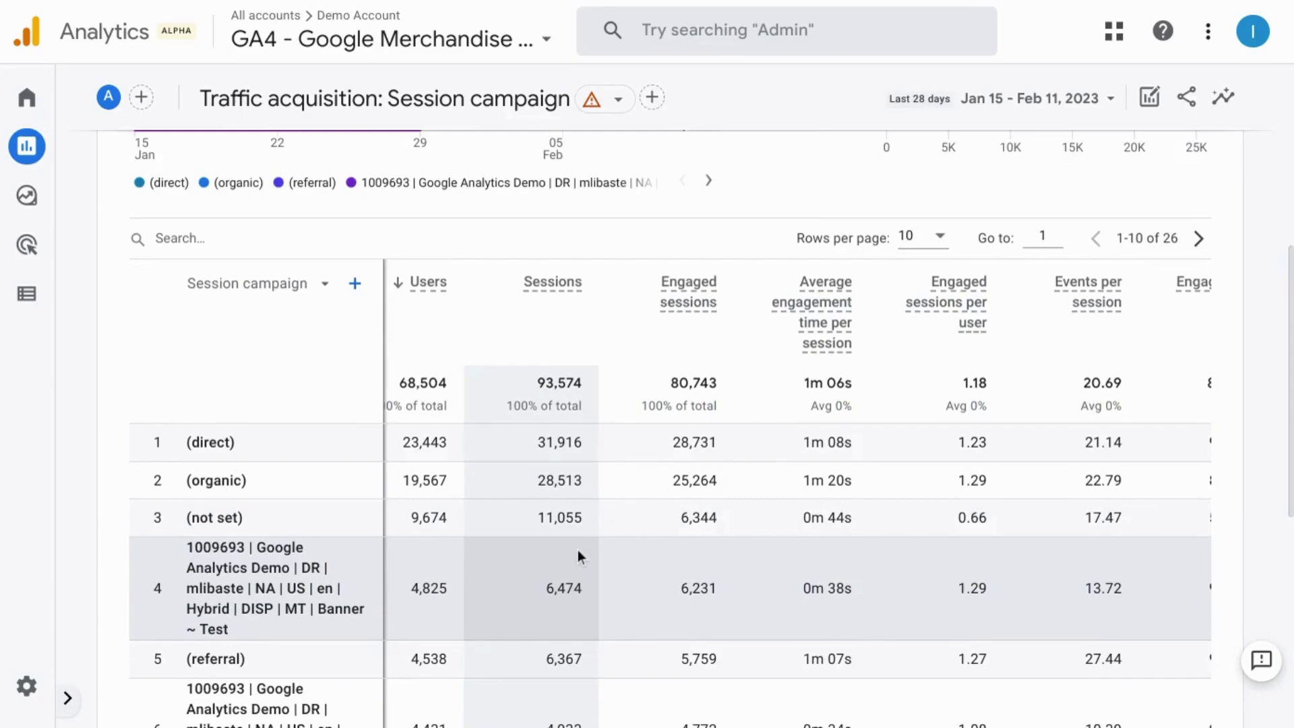
scroll(577, 549, right, 5)
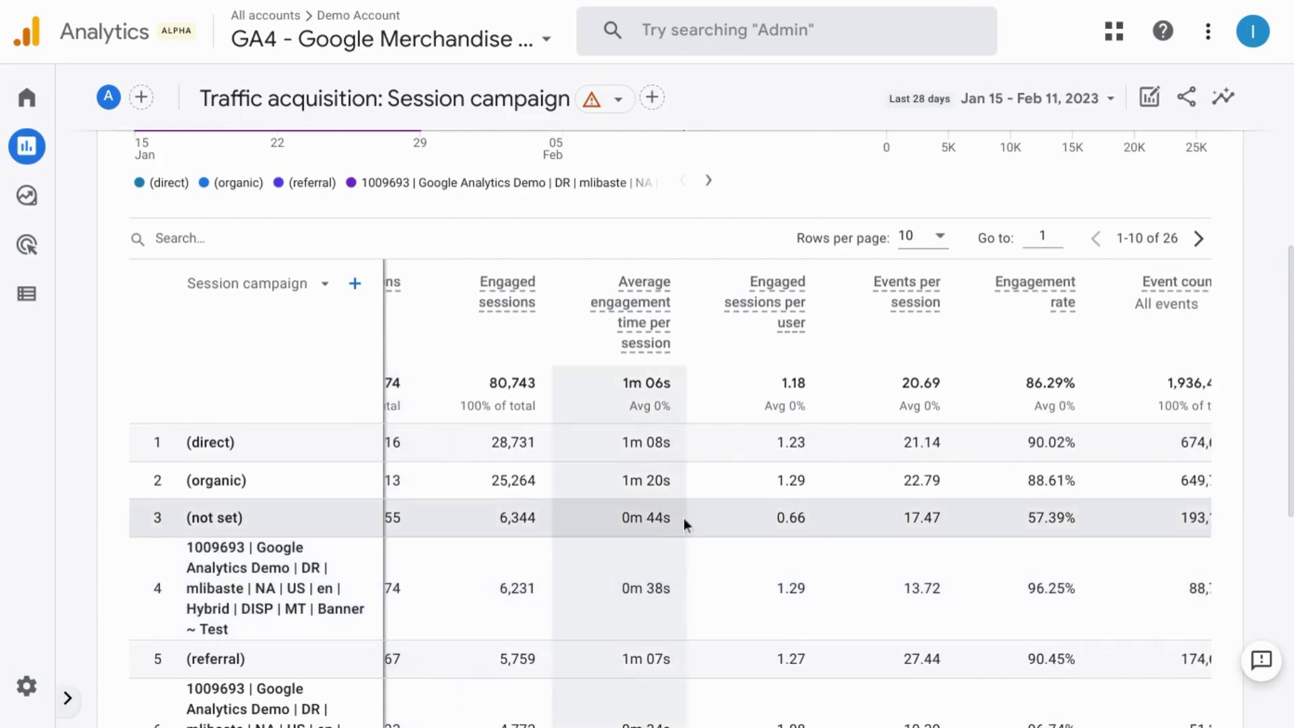
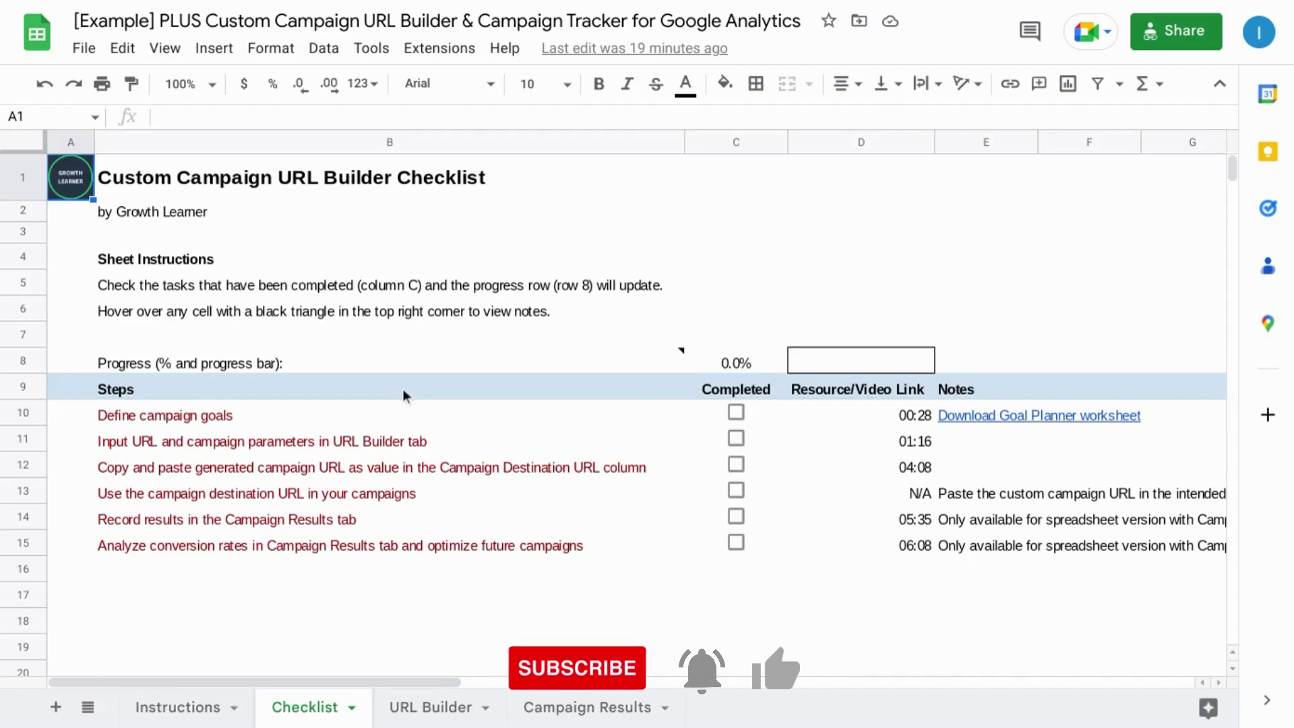
View the URL Builder and Campaign Results sheets of the campaign tracker spreadsheet in Google Sheets
click(452, 713)
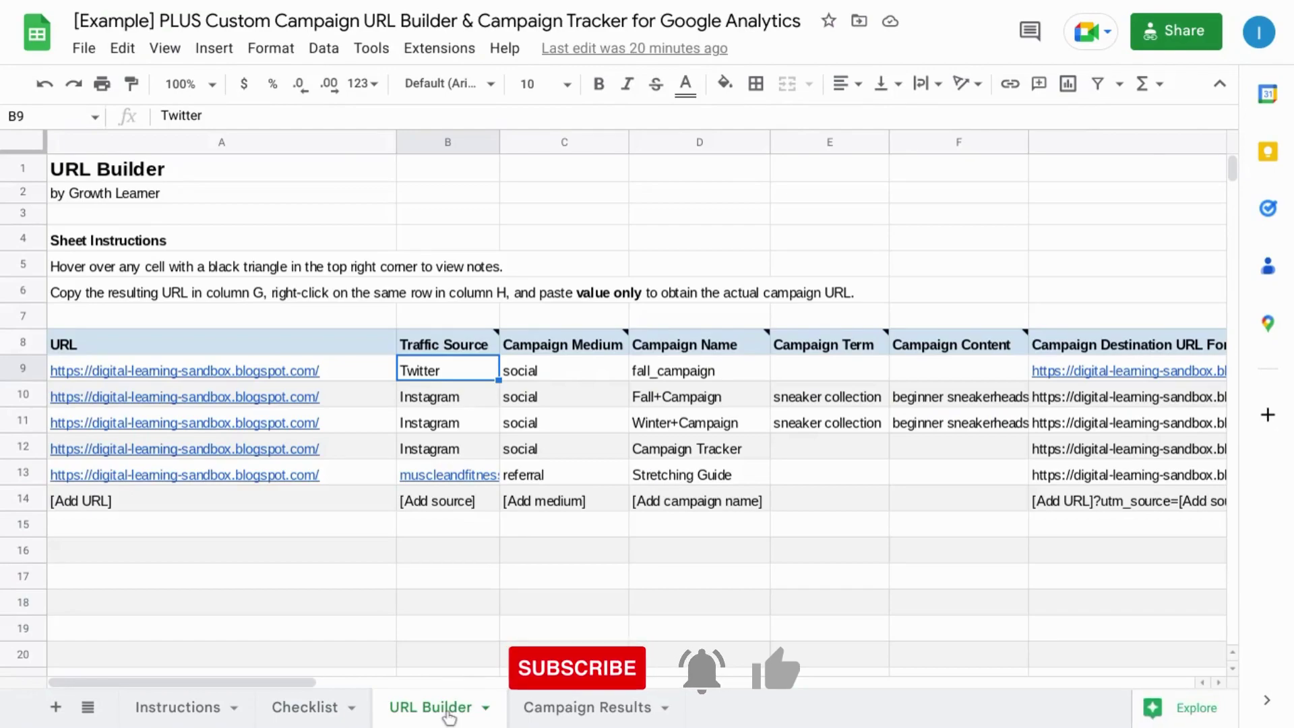
click(546, 706)
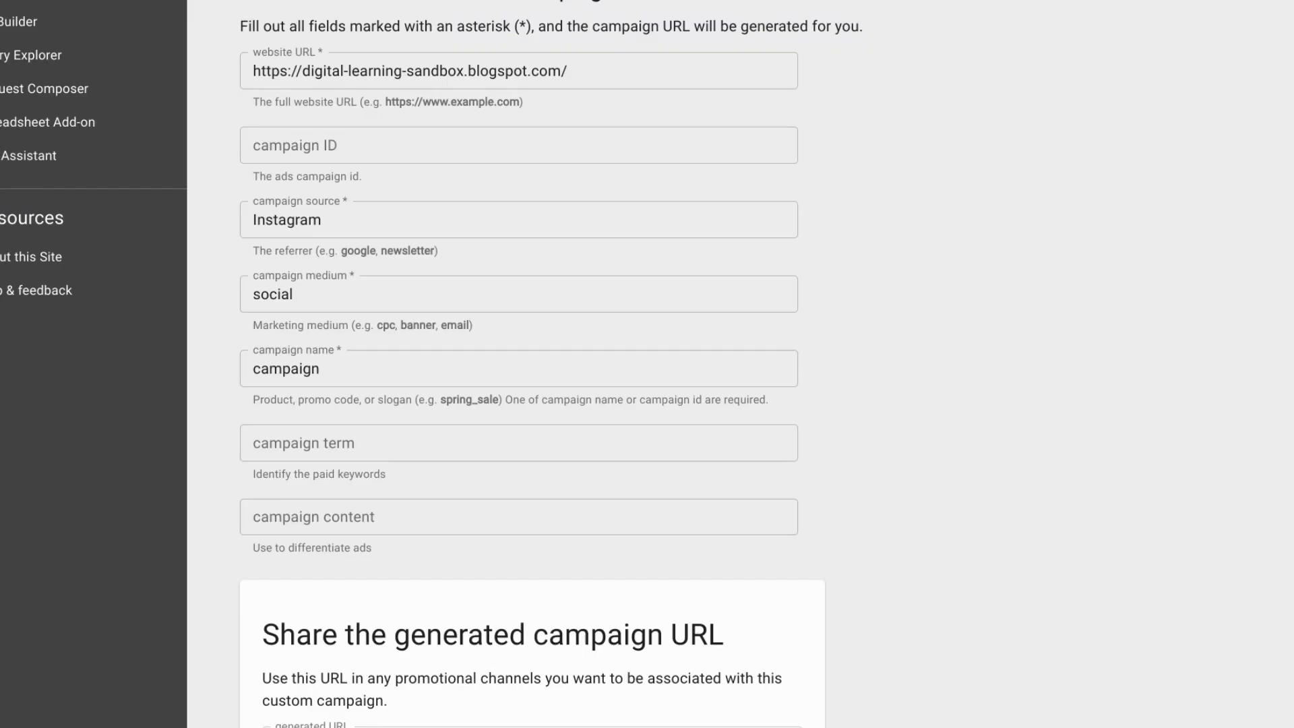
Examine the campaign source, medium and name entries in the web-based campaign URL builder form
click(315, 223)
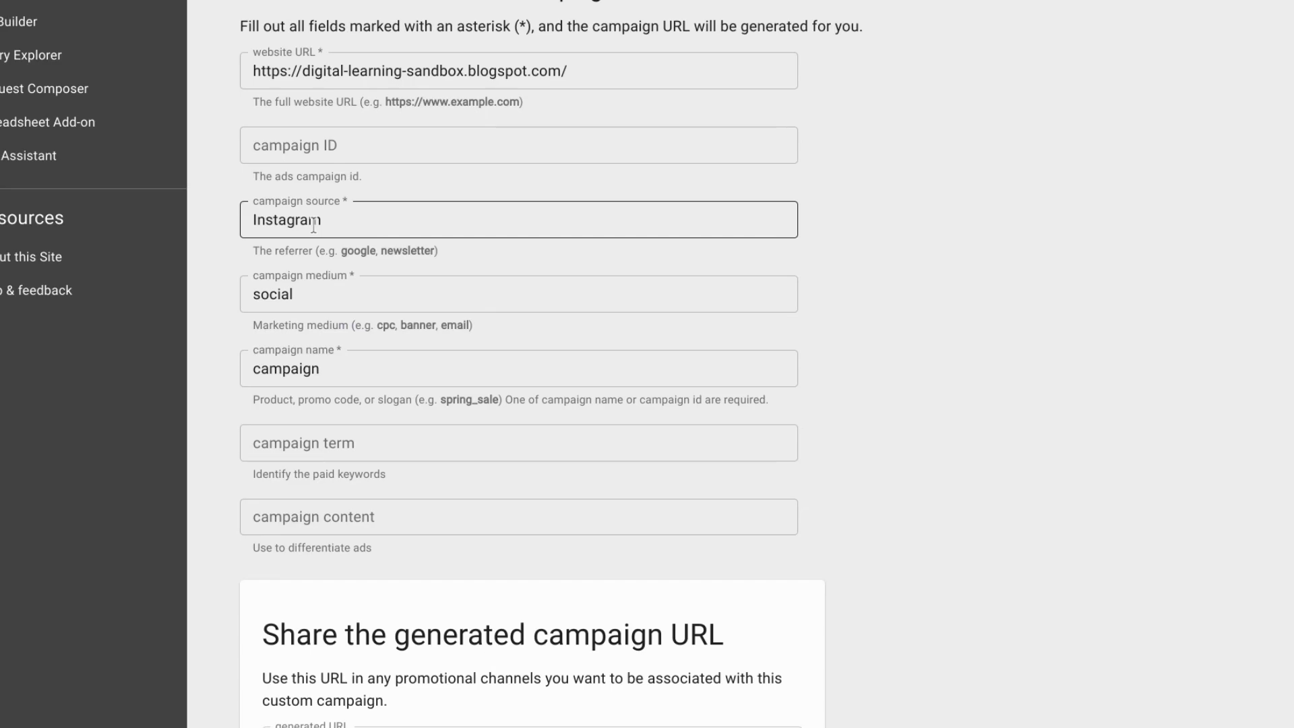
click(376, 20)
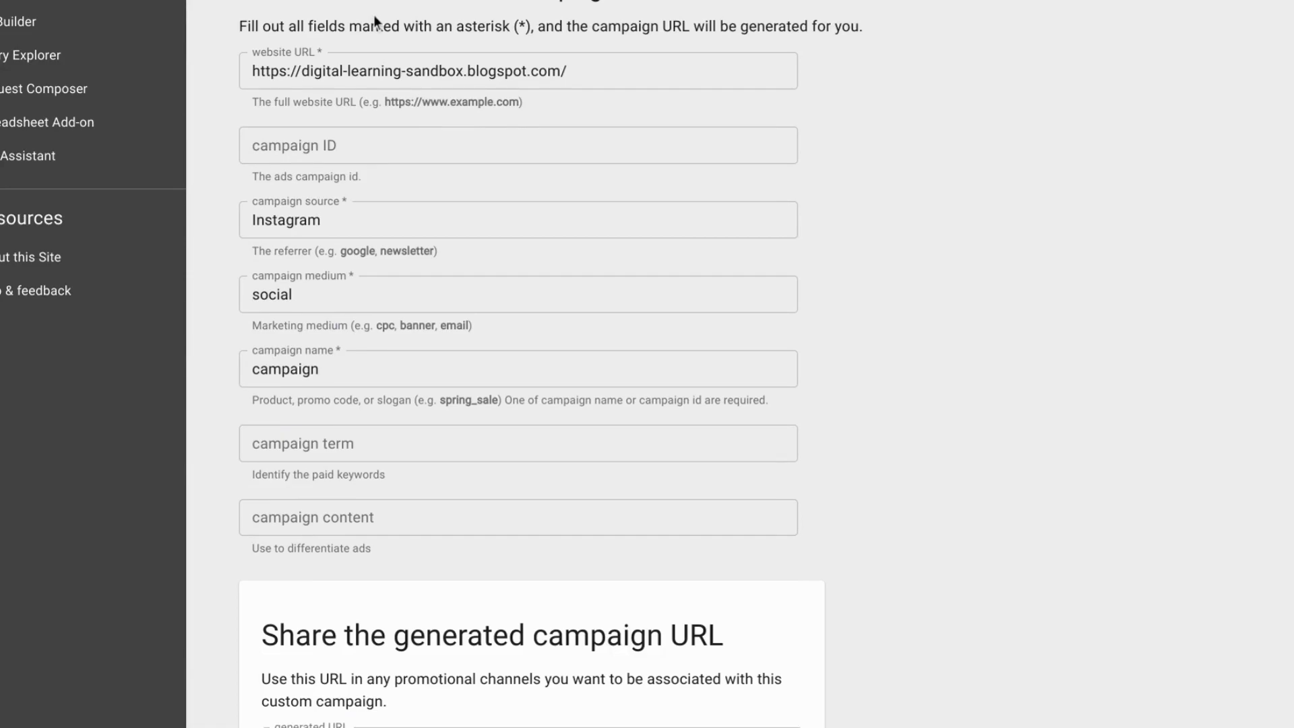
click(253, 371)
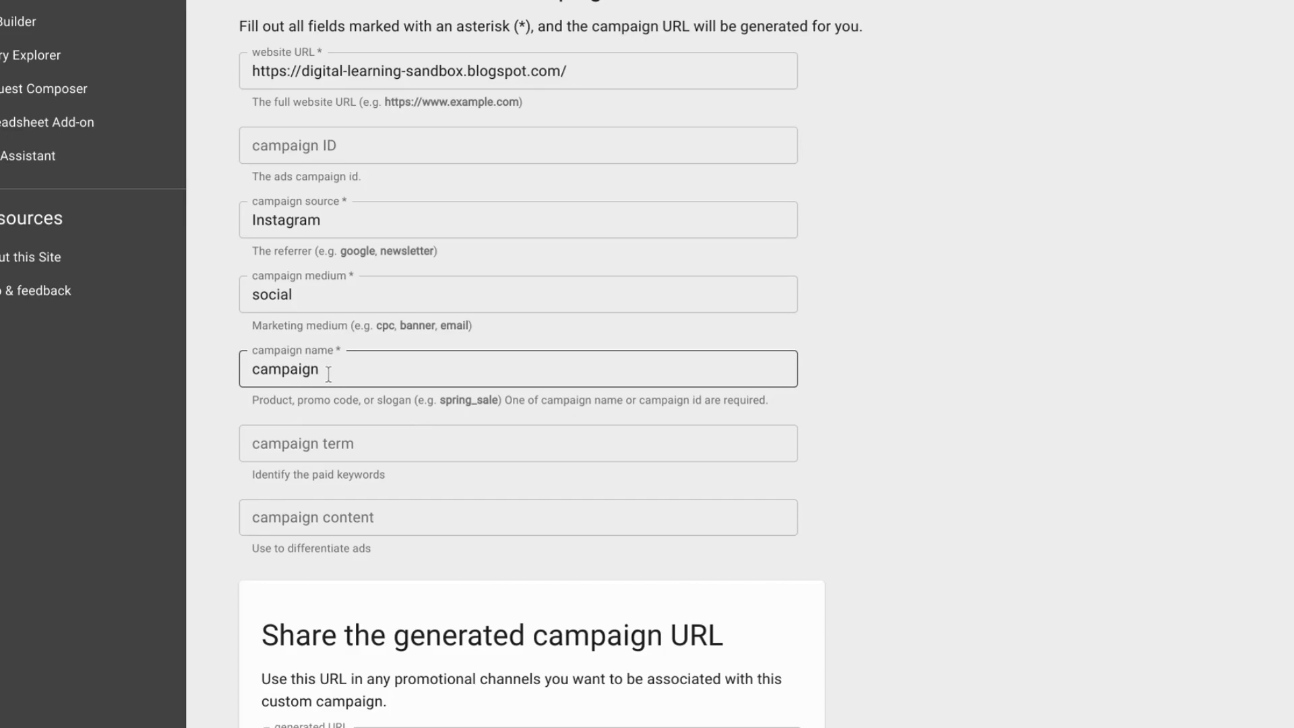
click(279, 301)
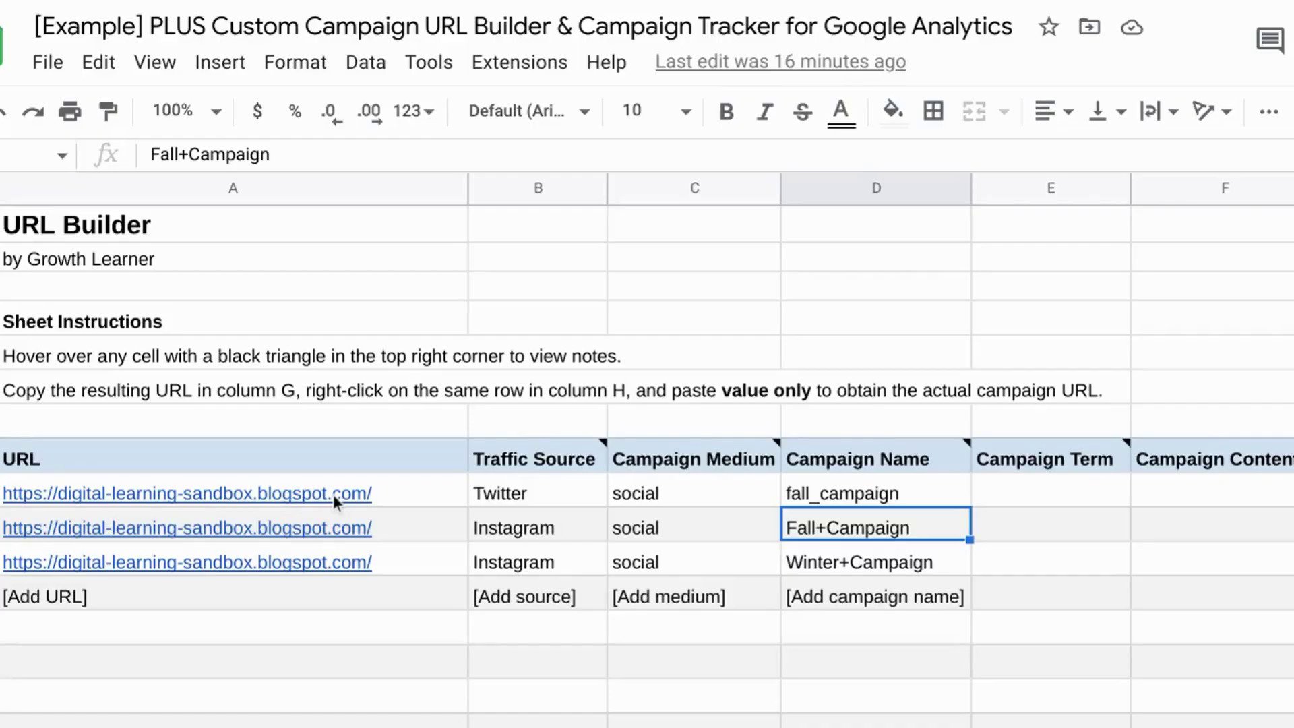
In the spreadsheet's URL Builder sheet, compare the traffic source, campaign medium and campaign name of the two Instagram rows
click(541, 571)
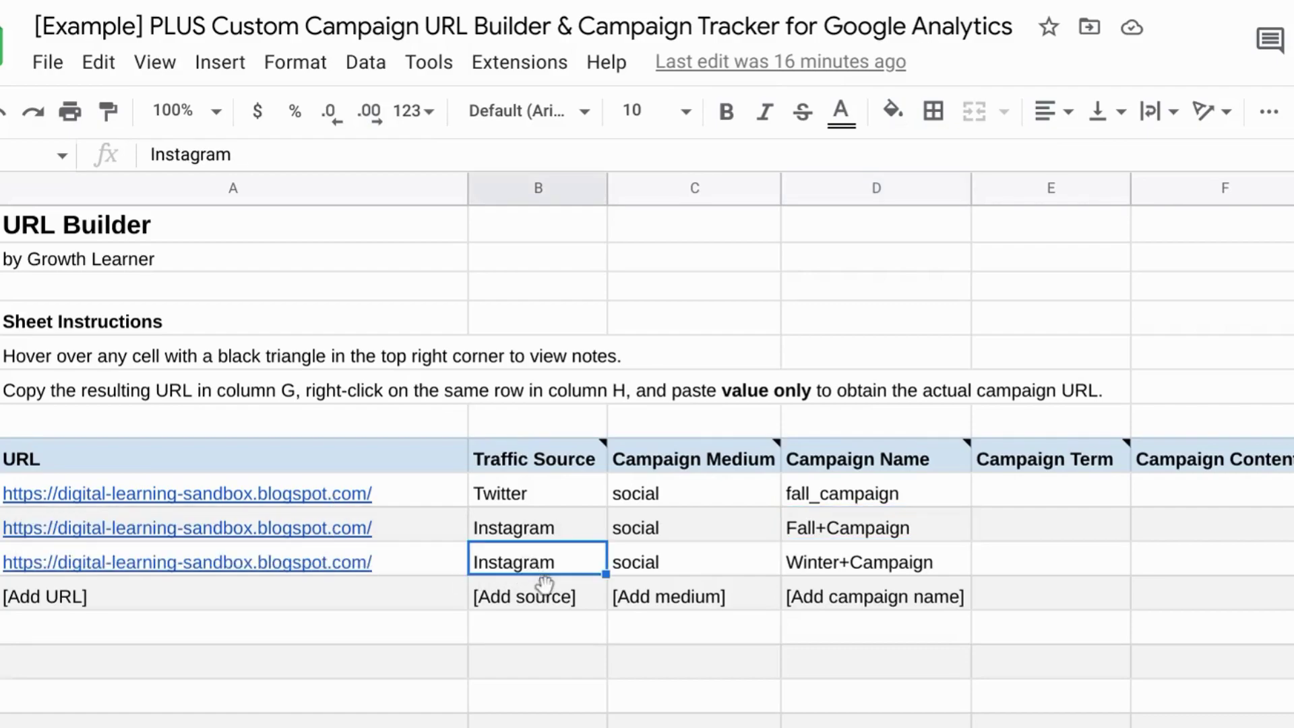
click(528, 594)
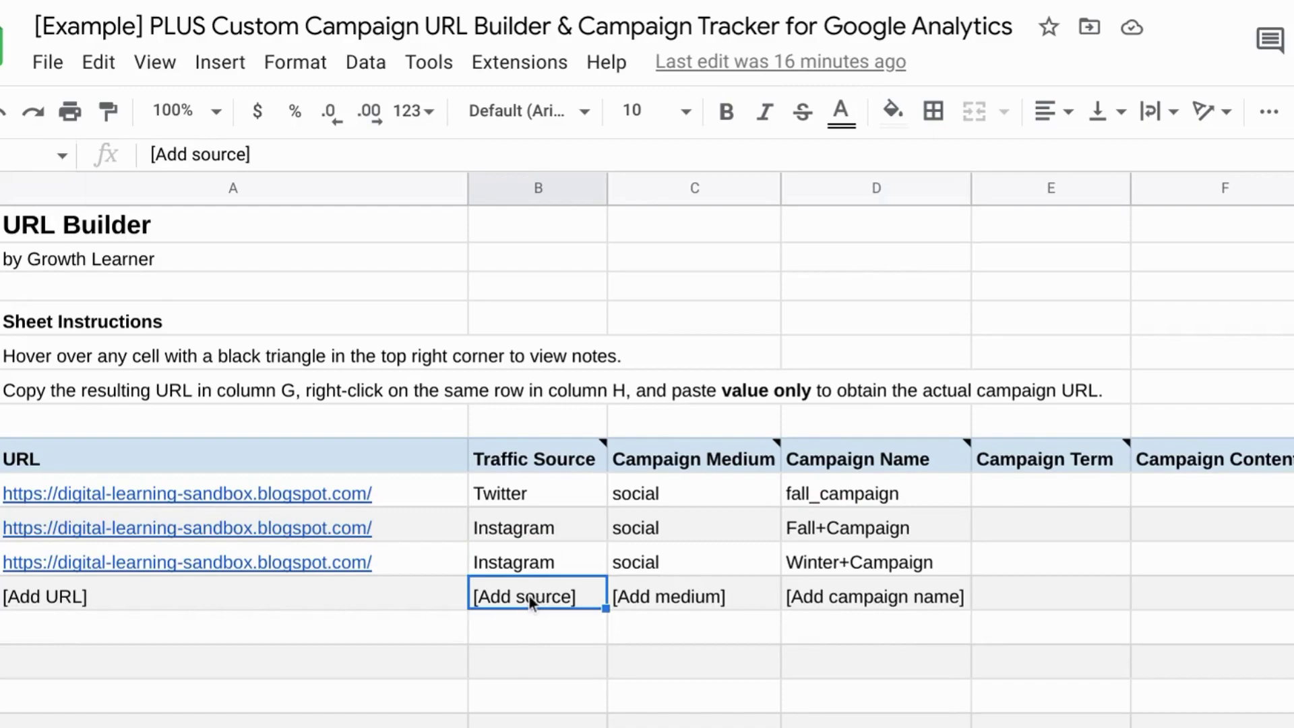
click(543, 531)
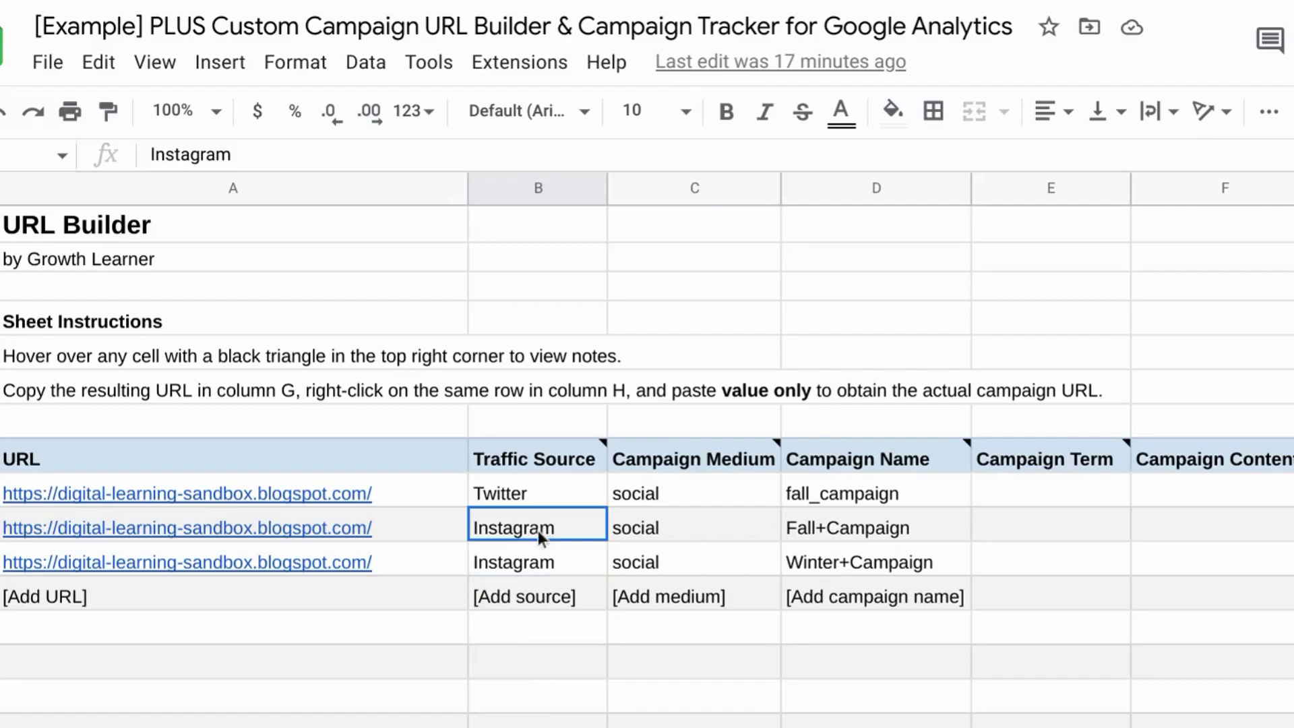
shift+click(537, 558)
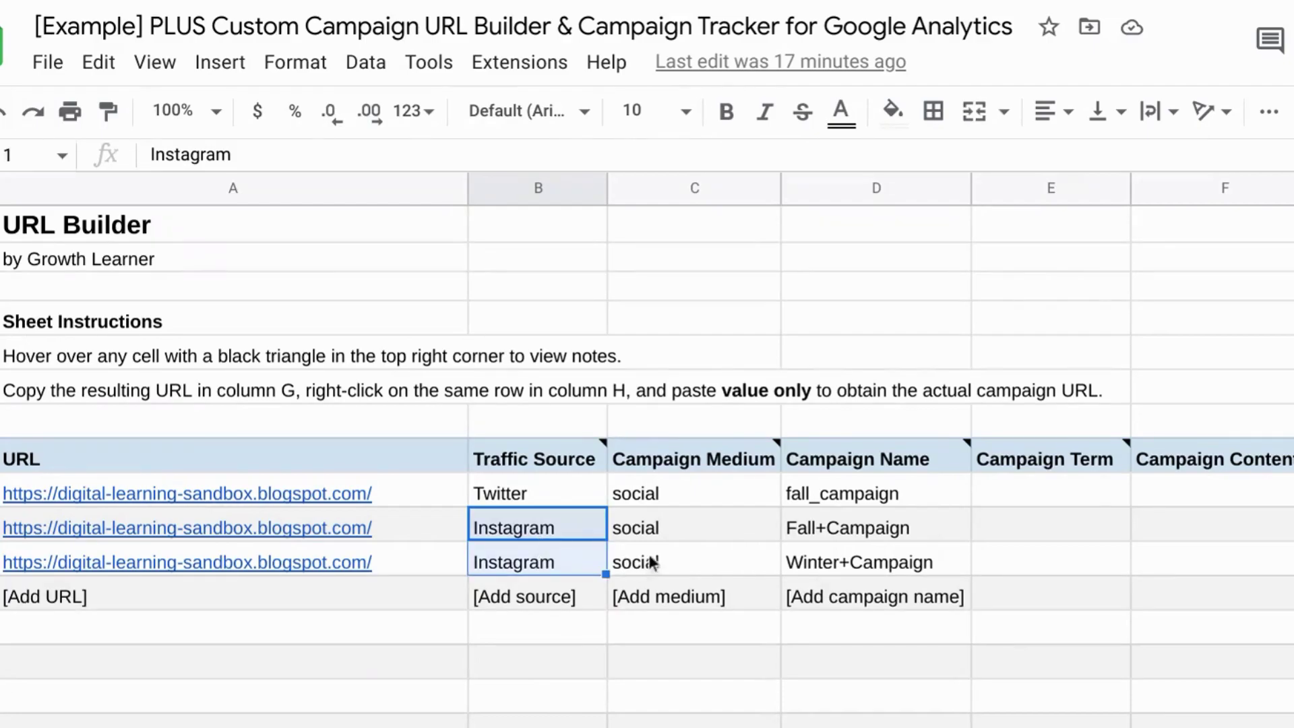
click(677, 521)
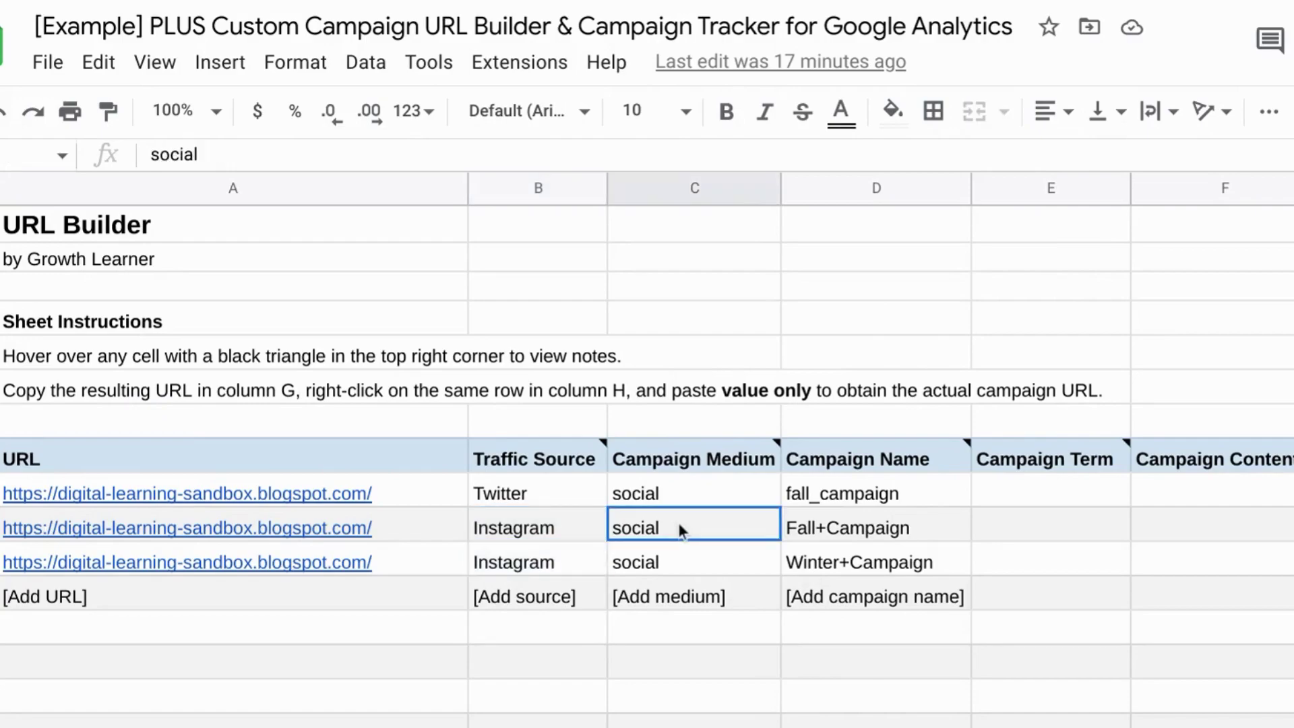
shift+click(685, 560)
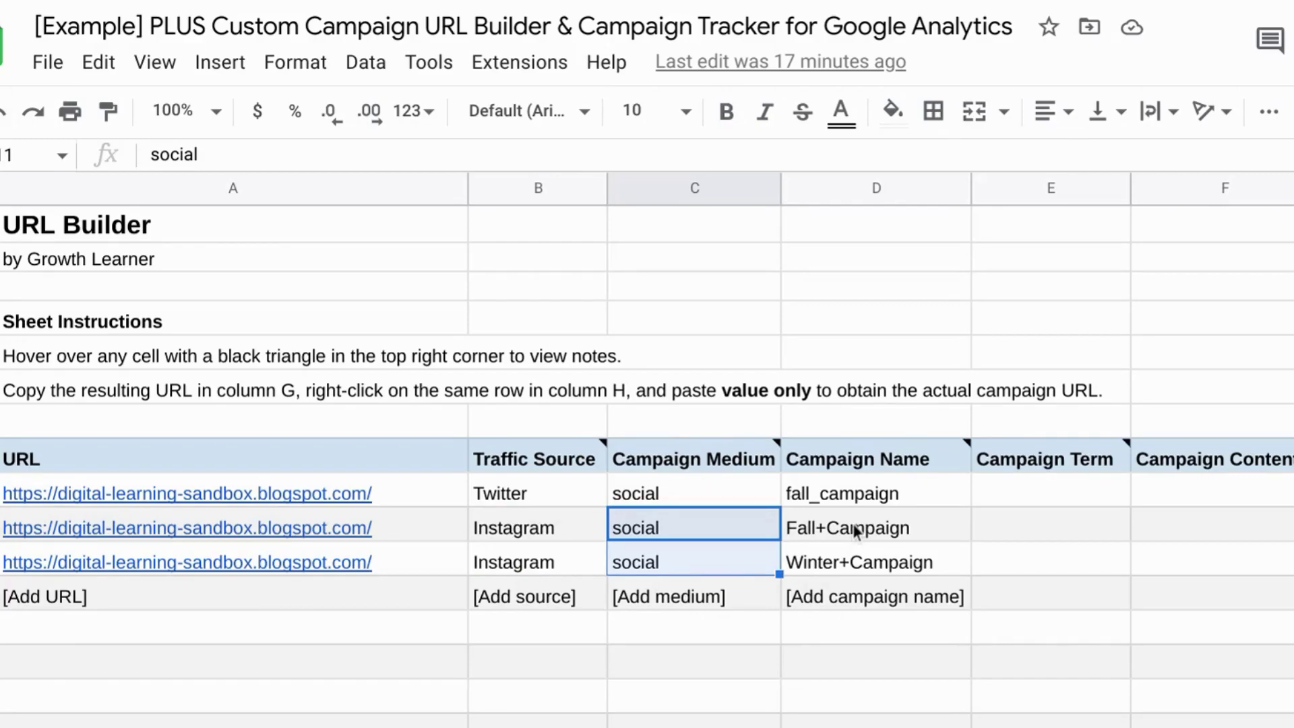
click(853, 529)
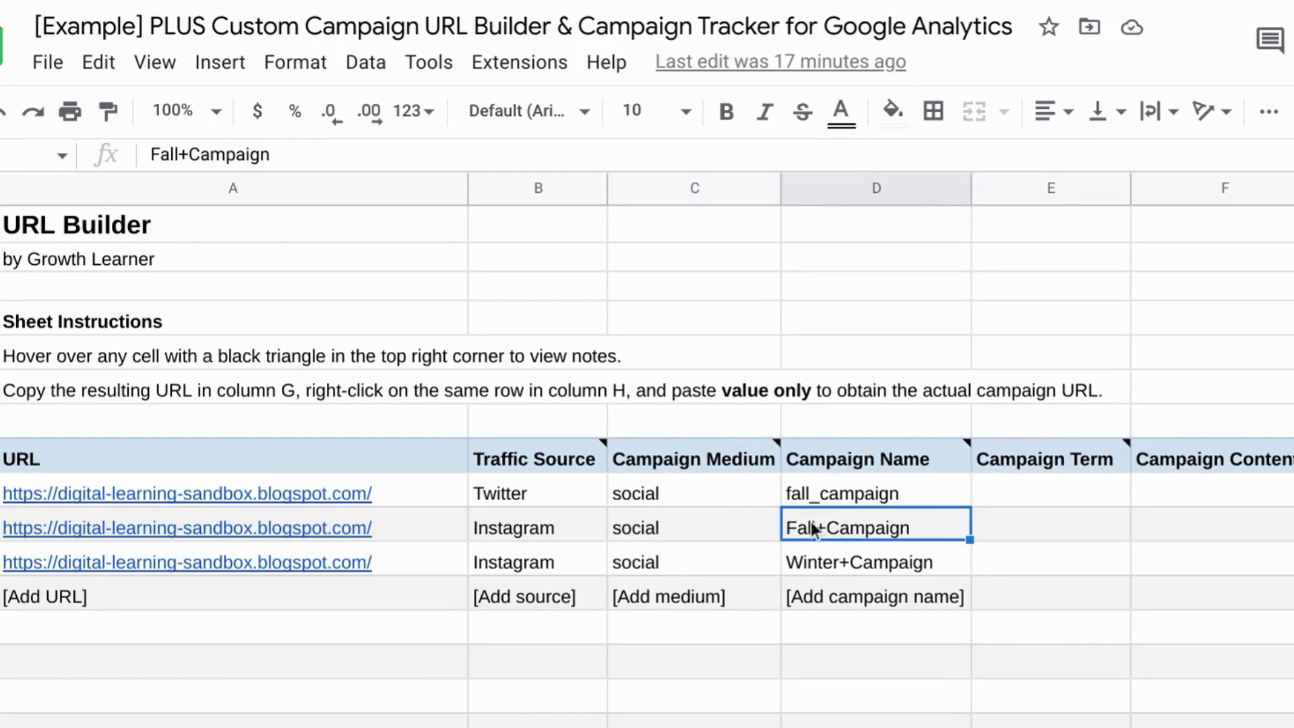
click(817, 565)
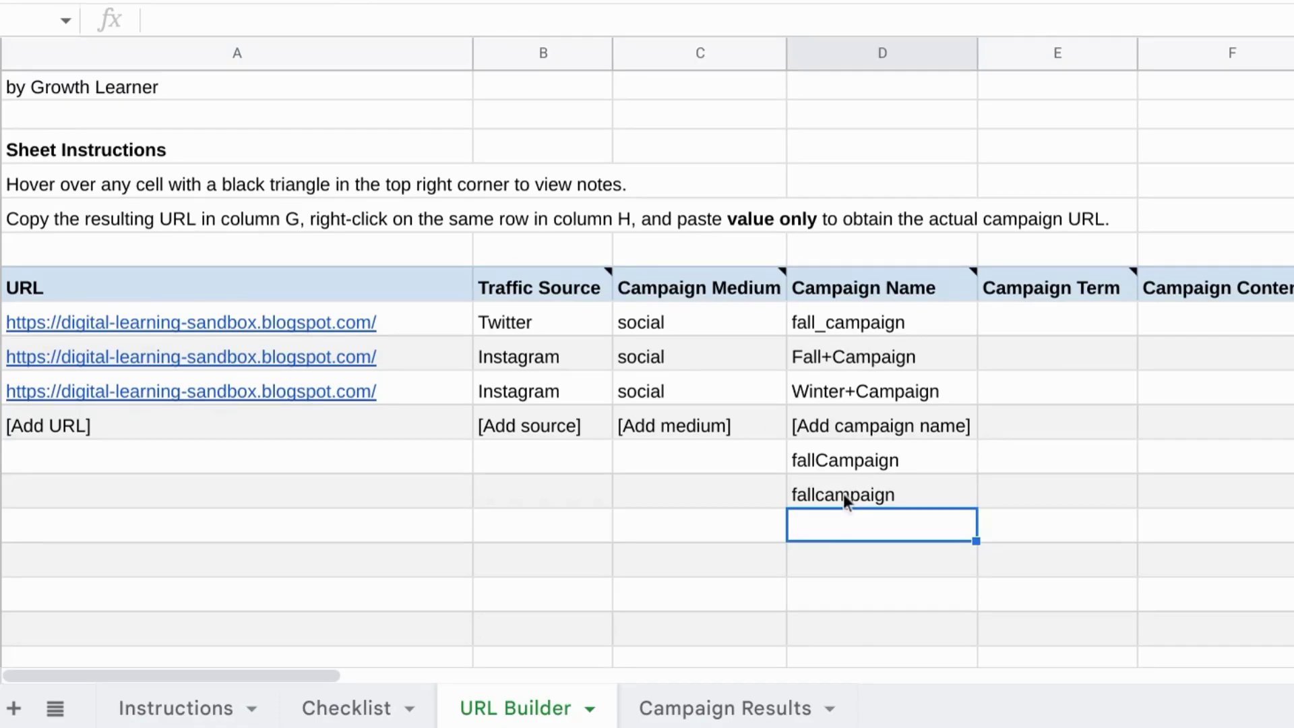
Delete the fallCampaign and fallcampaign example entries below the placeholder row in the Campaign Name column
click(844, 493)
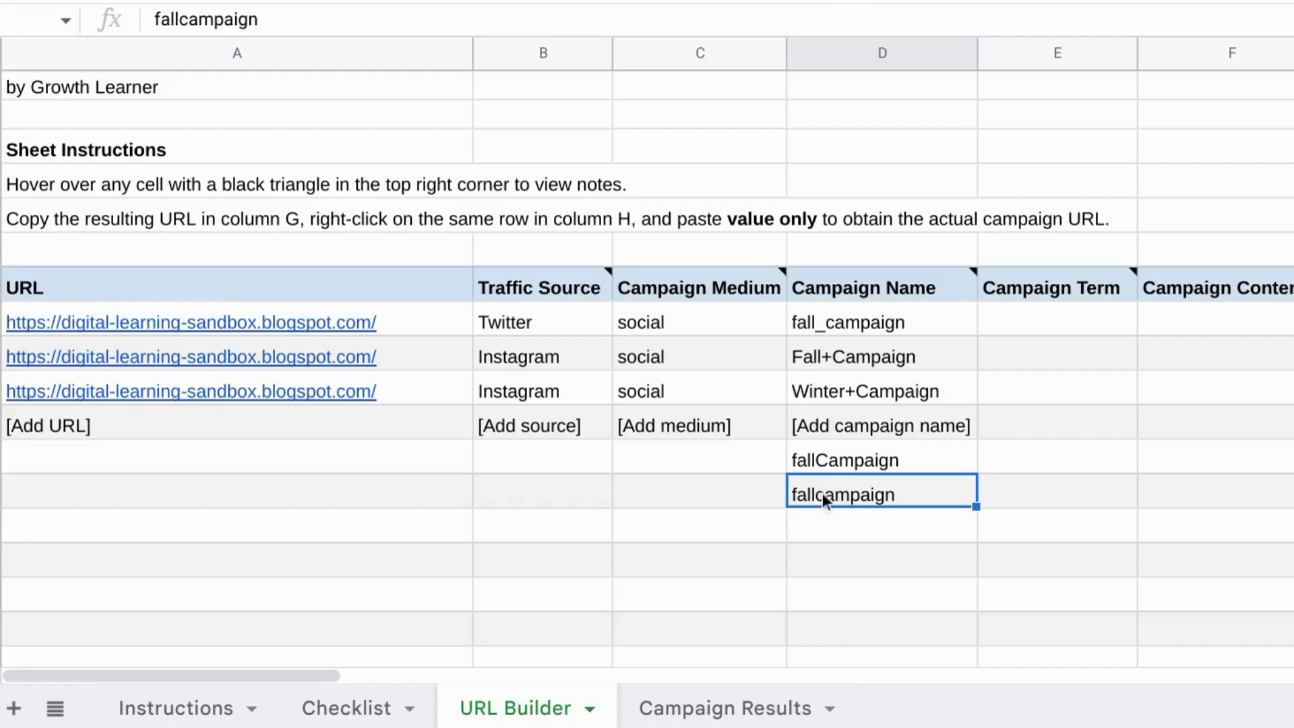
click(811, 459)
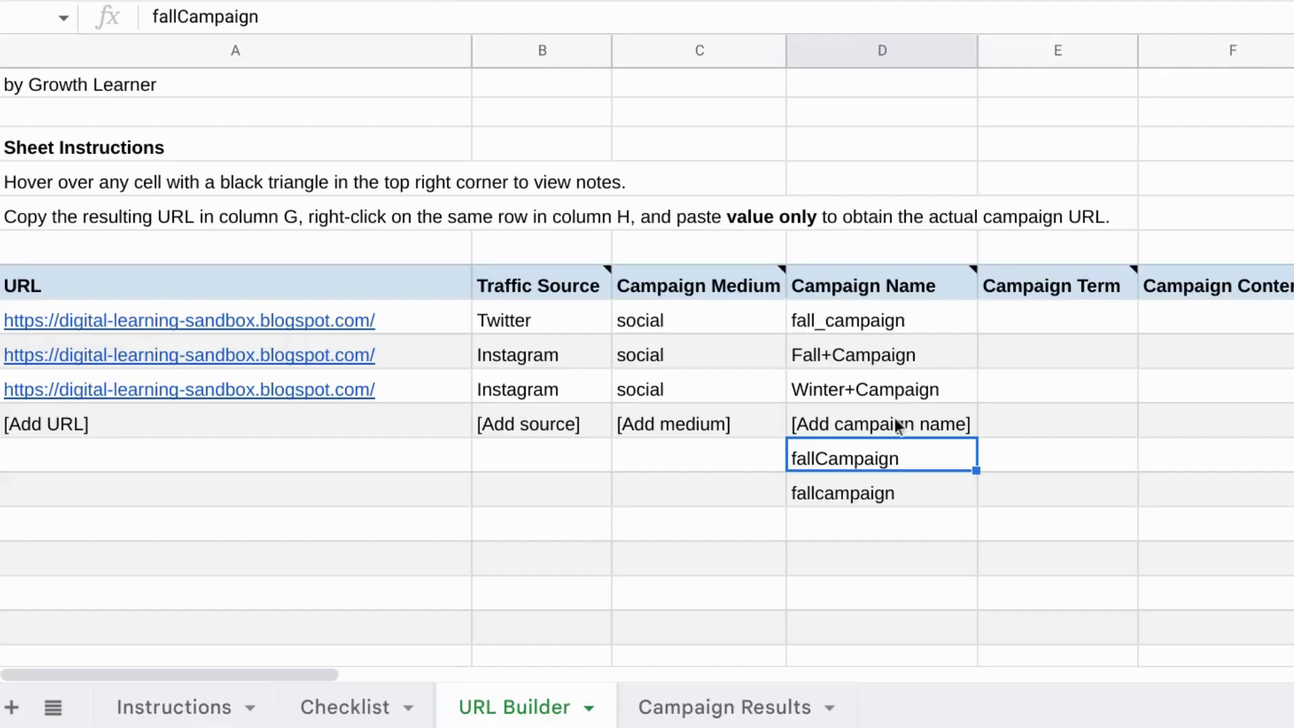
key(shift+Down)
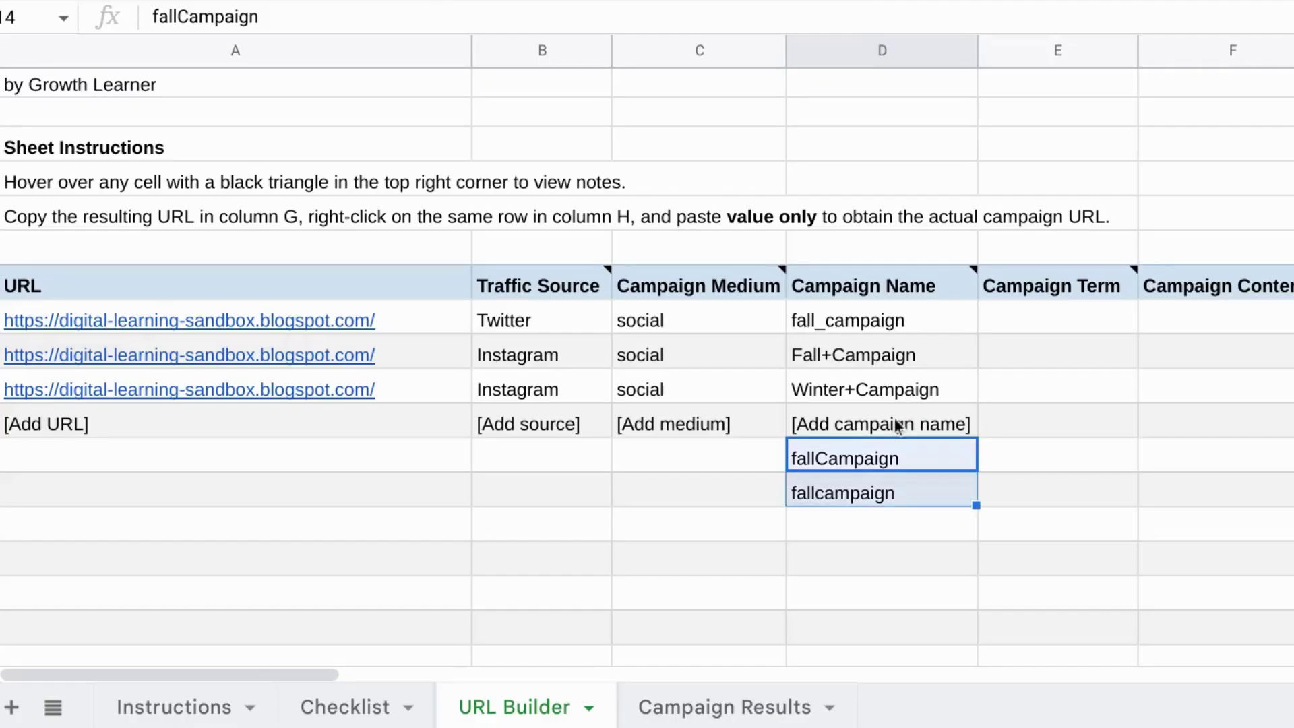
key(Delete)
click(894, 426)
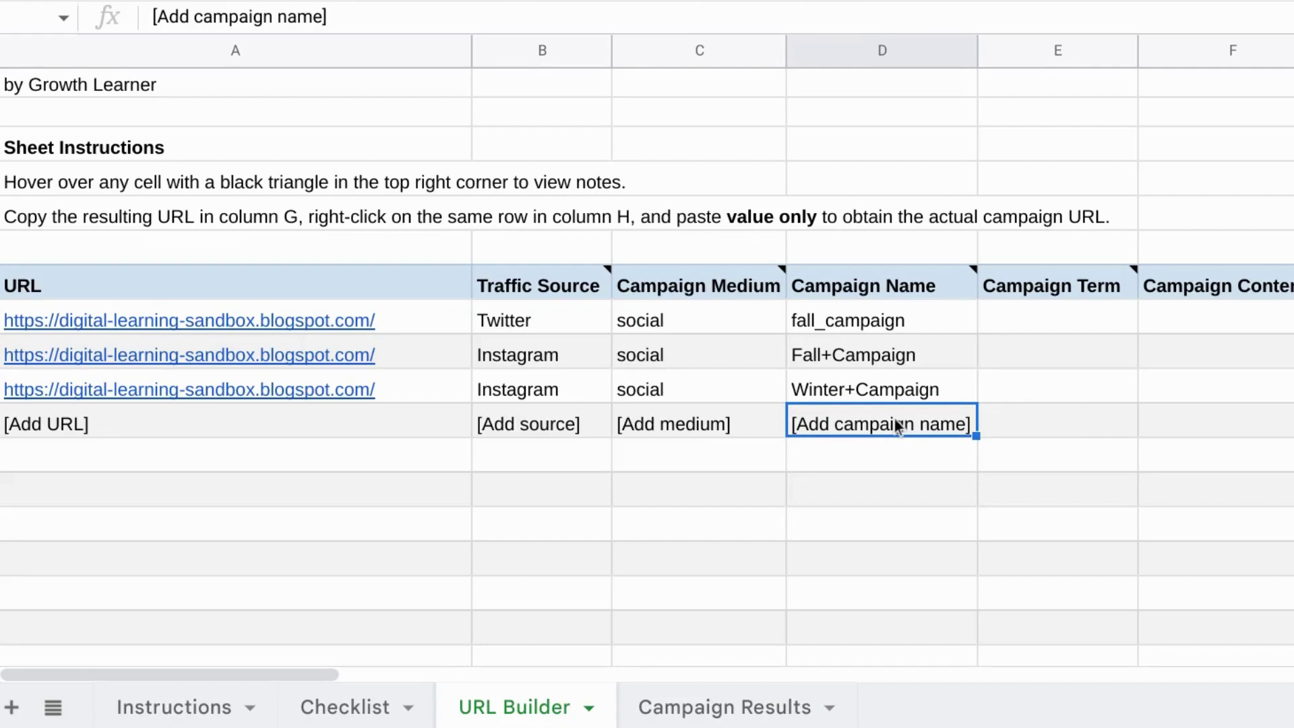
key(Up)
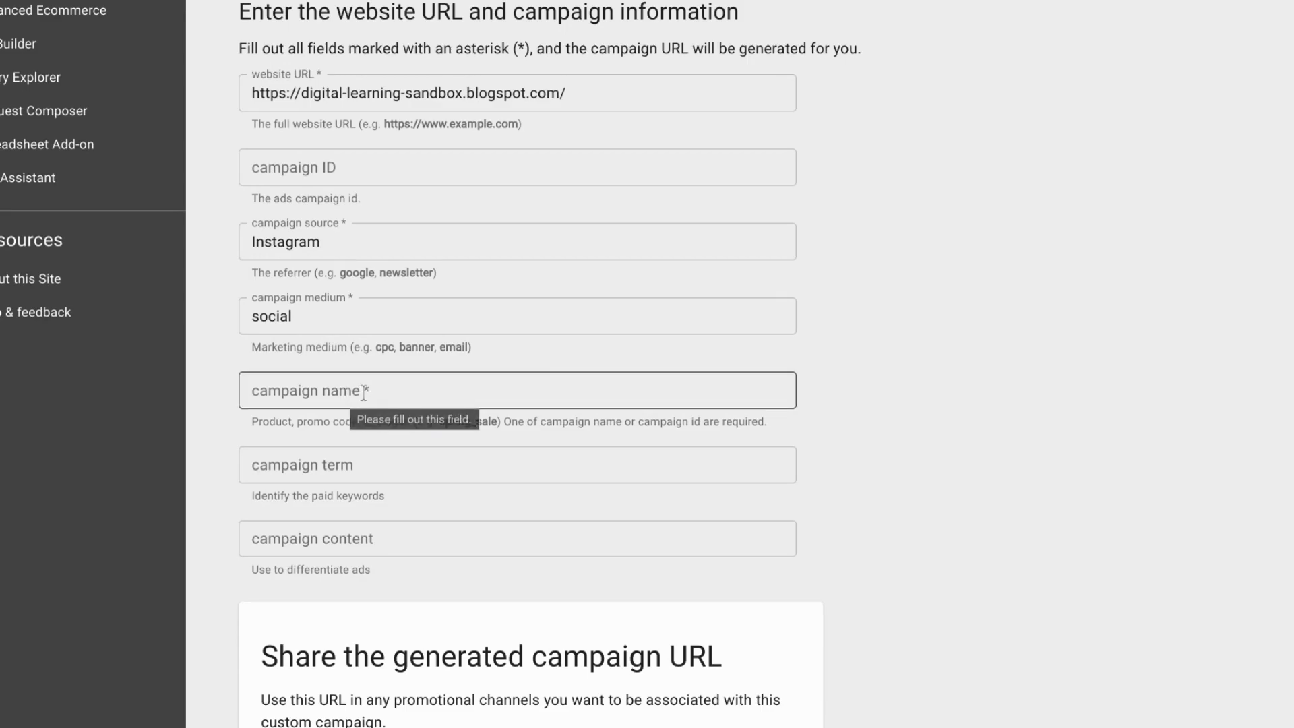
Enter "Winter Campaign" as the campaign name in the web-based campaign URL builder form and return to the tracker spreadsheet
click(470, 398)
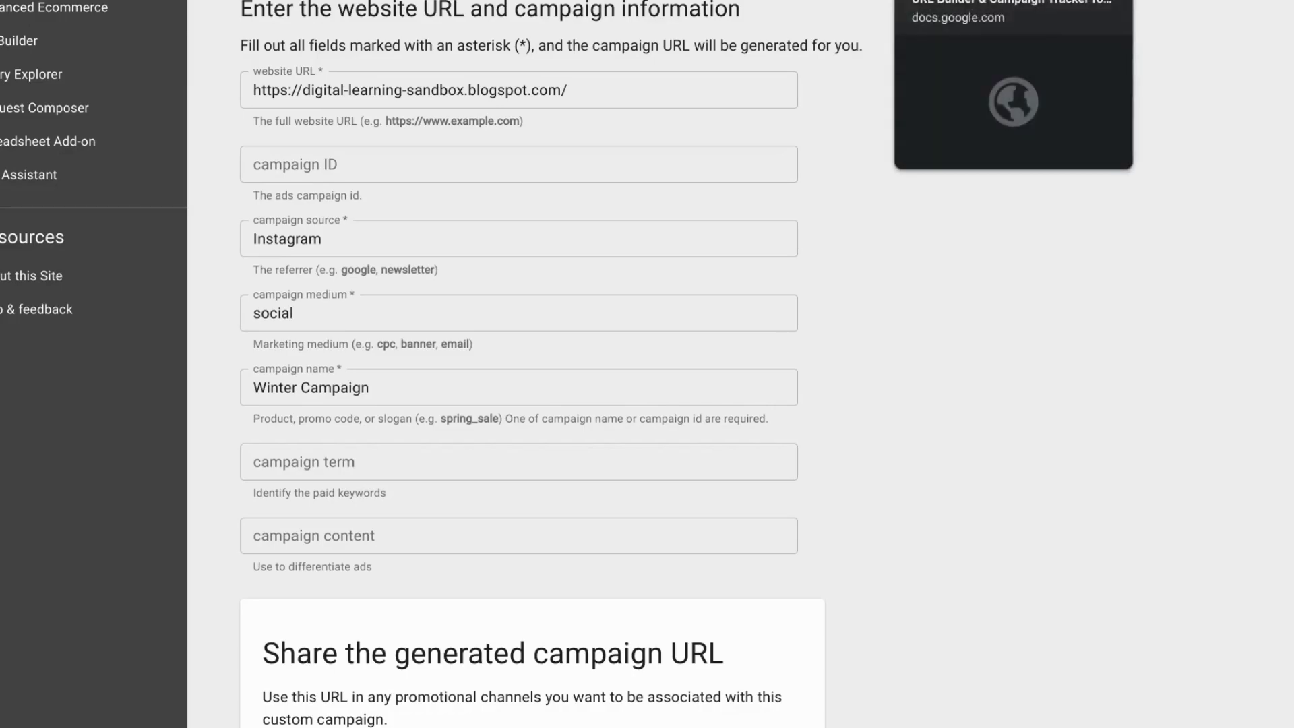
click(977, 2)
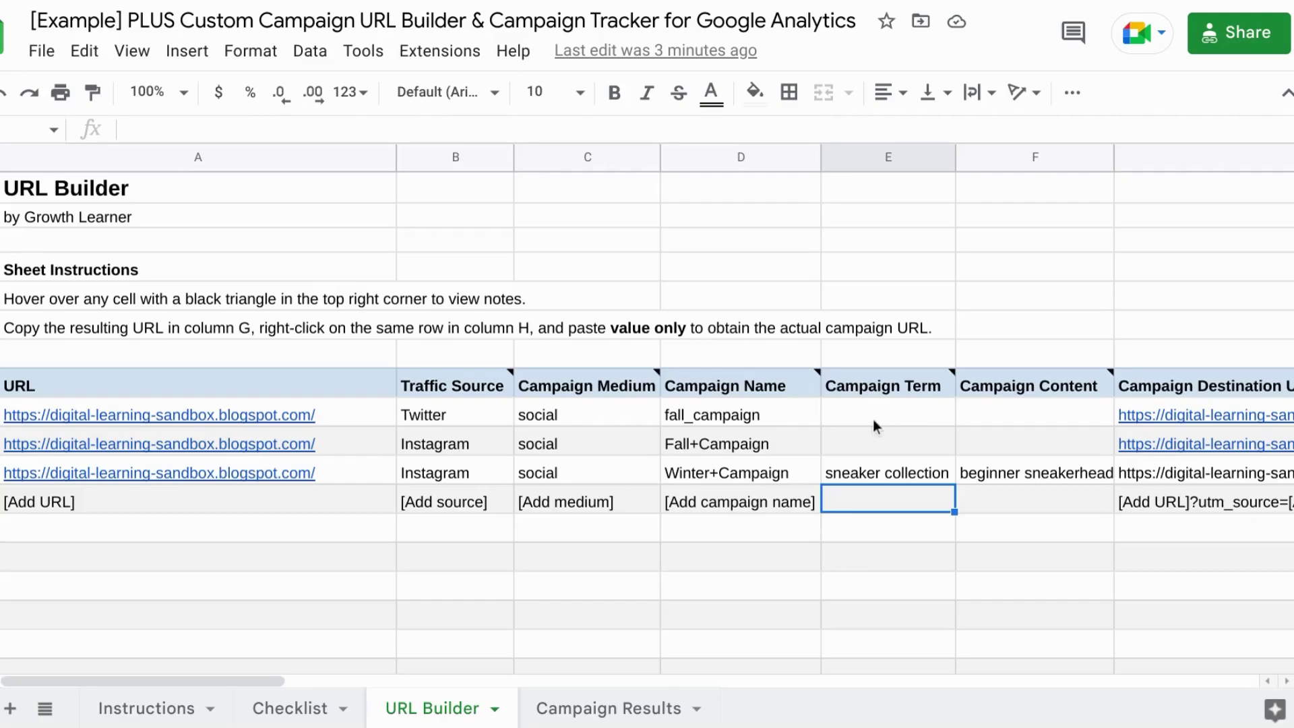
Fill the Winter+Campaign row's term "sneaker collection" and content "beginner sneakerheads" up into the Fall+Campaign row
click(872, 475)
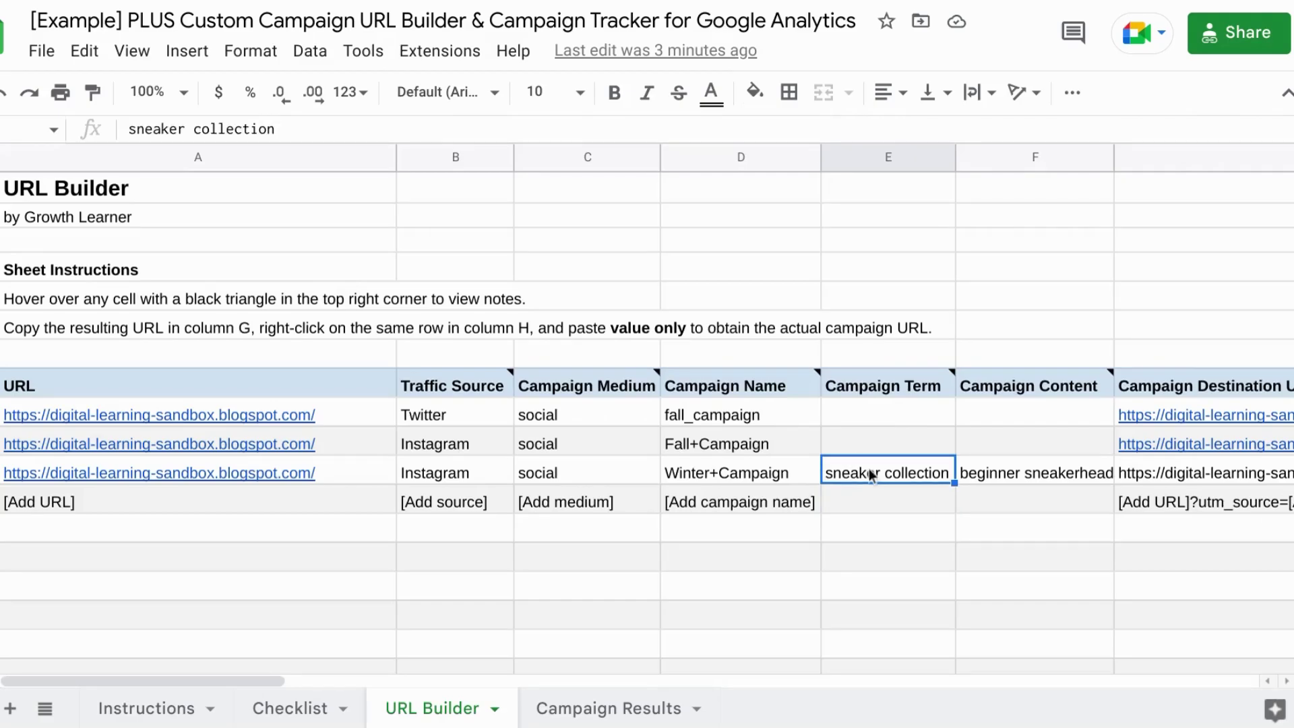
click(984, 479)
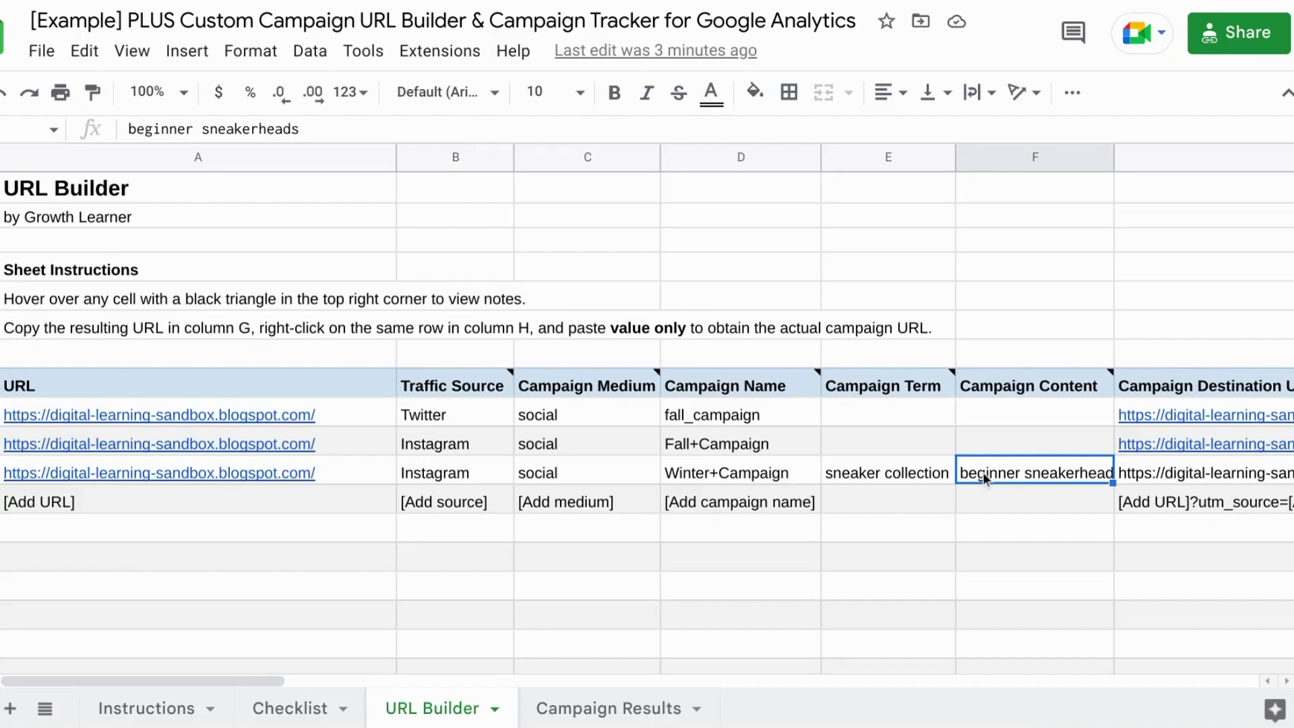
click(904, 474)
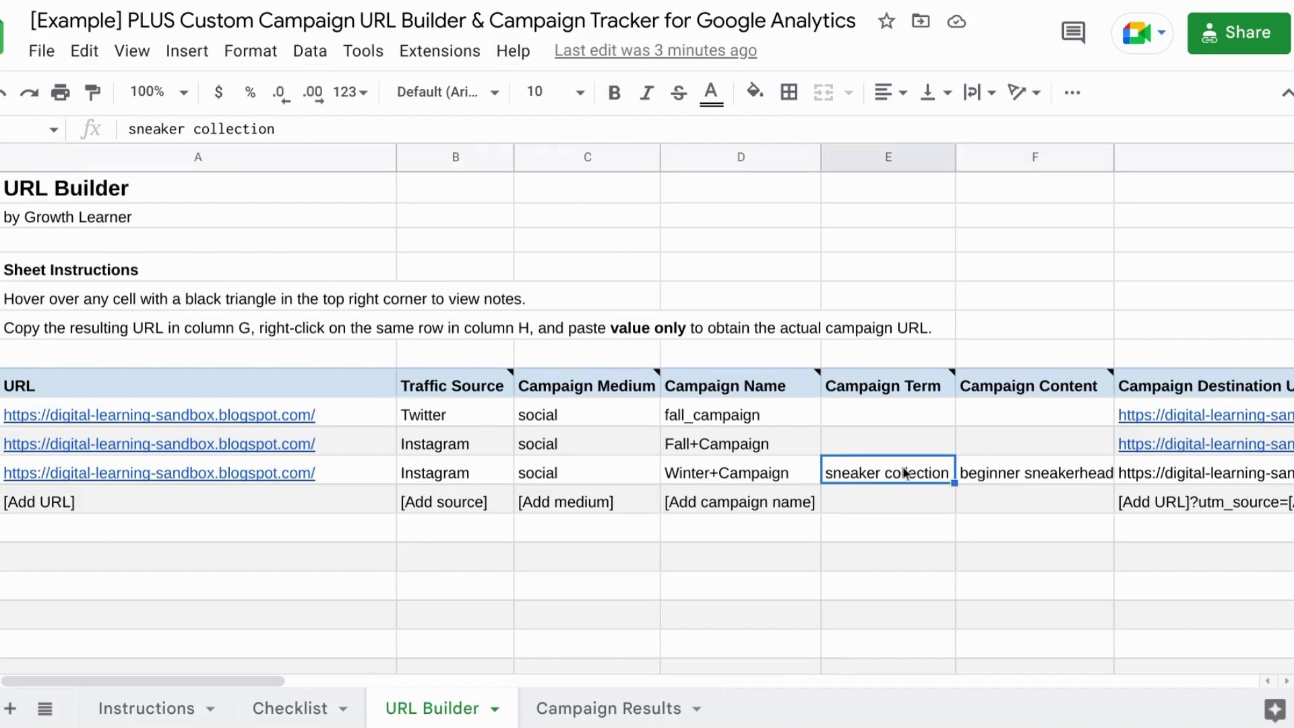
key(shift+Right)
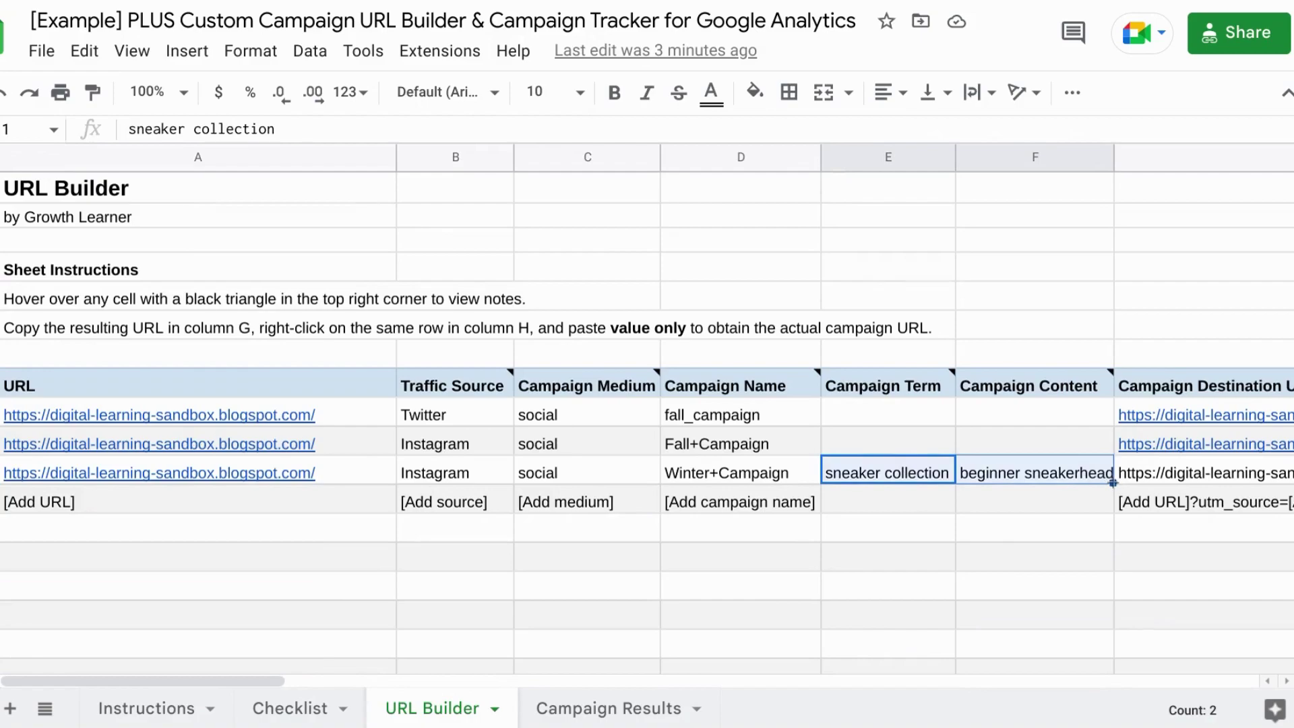
drag(1112, 483, 1106, 447)
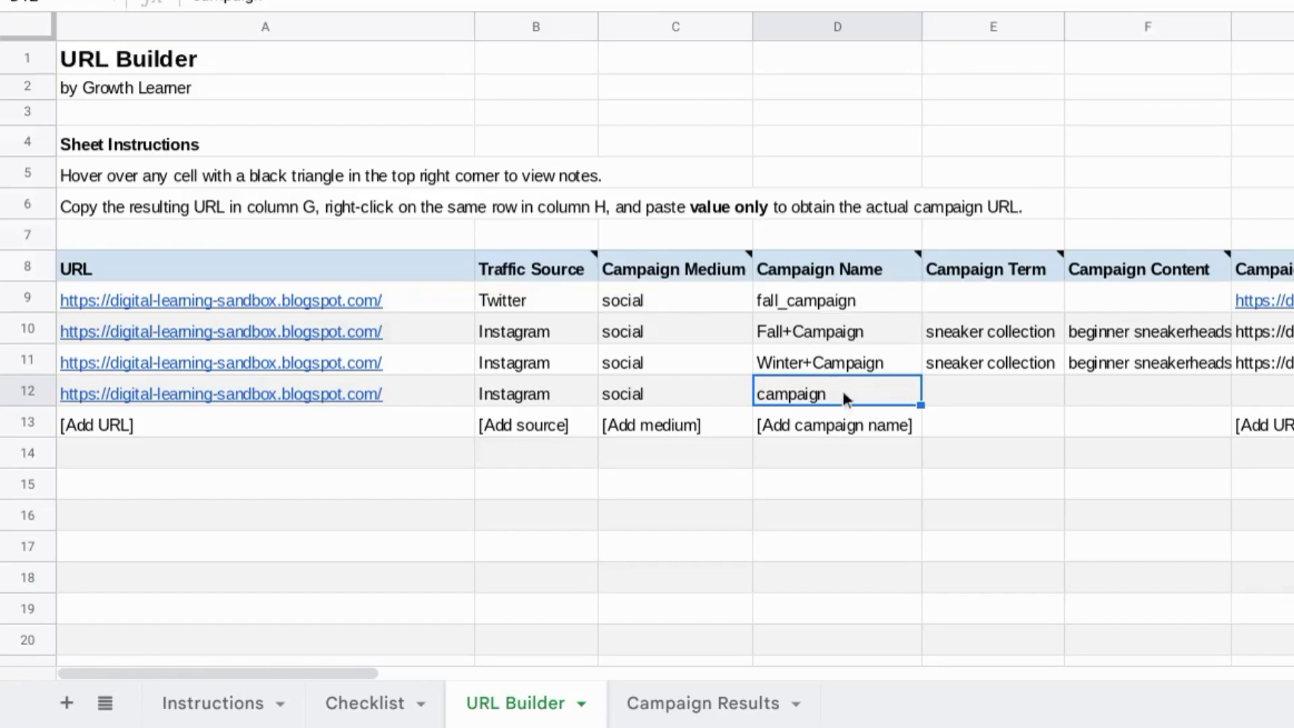
Change the campaign name in row 12 of the URL Builder sheet to "promo"
text(promo)
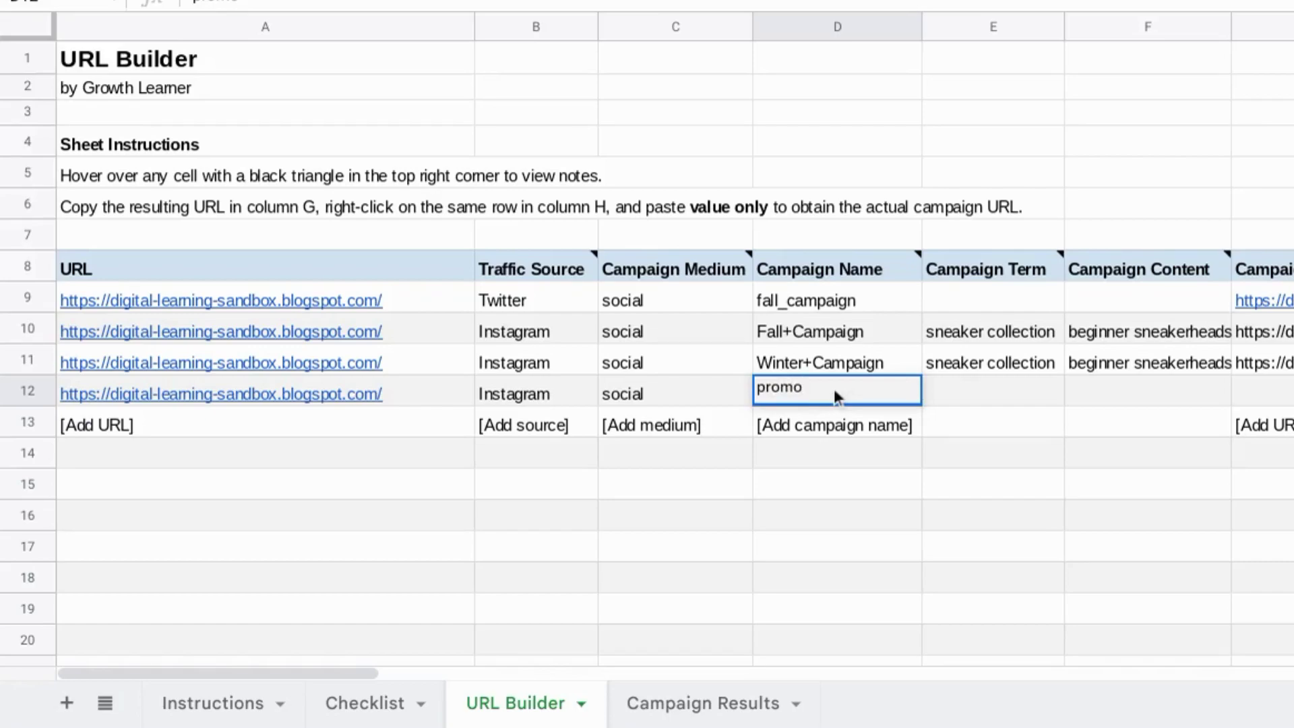
key(Return)
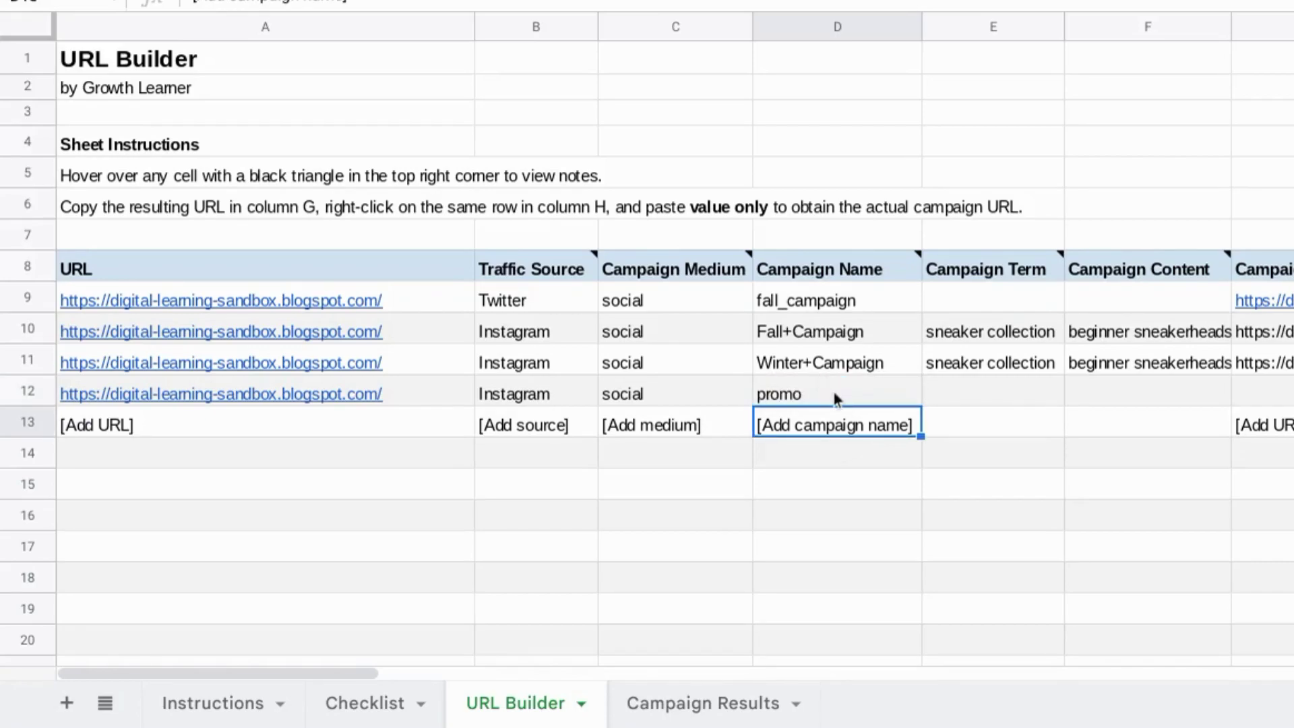
Check the Campaign Results sheet and the session campaigns in the Google Analytics Campaigns report, and return to the URL Builder sheet
click(835, 398)
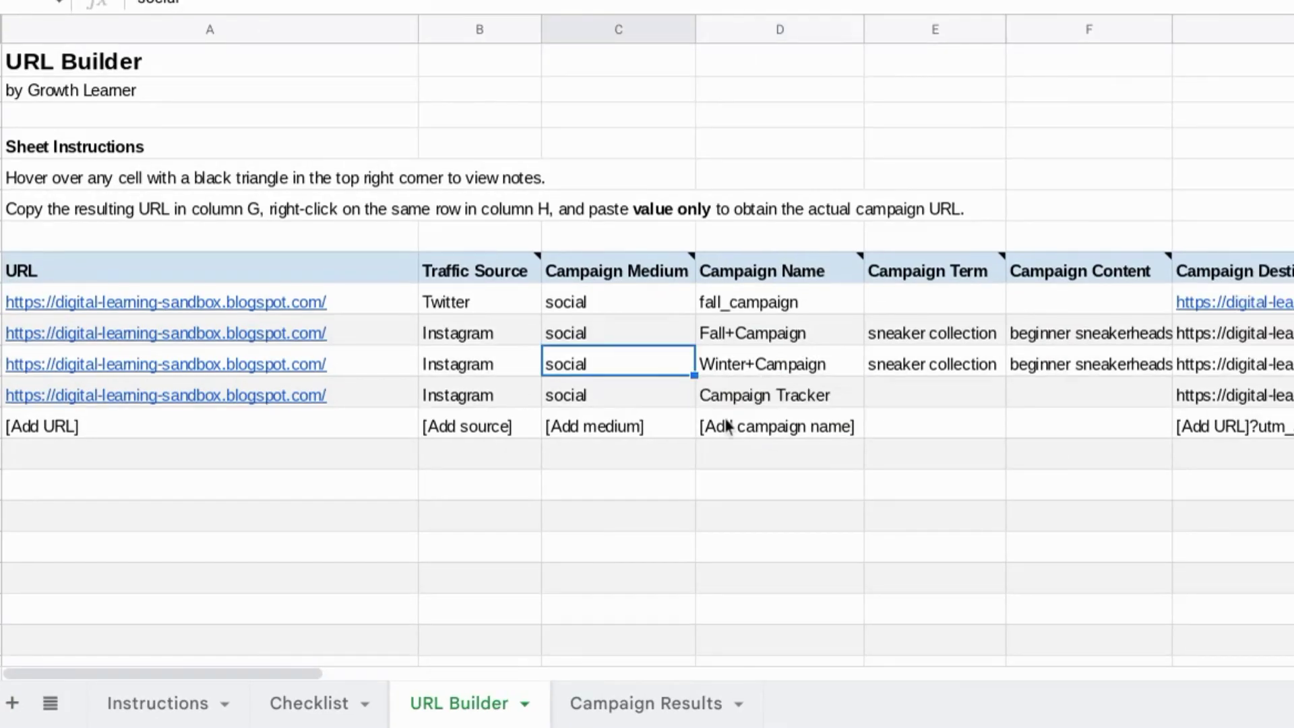
click(633, 704)
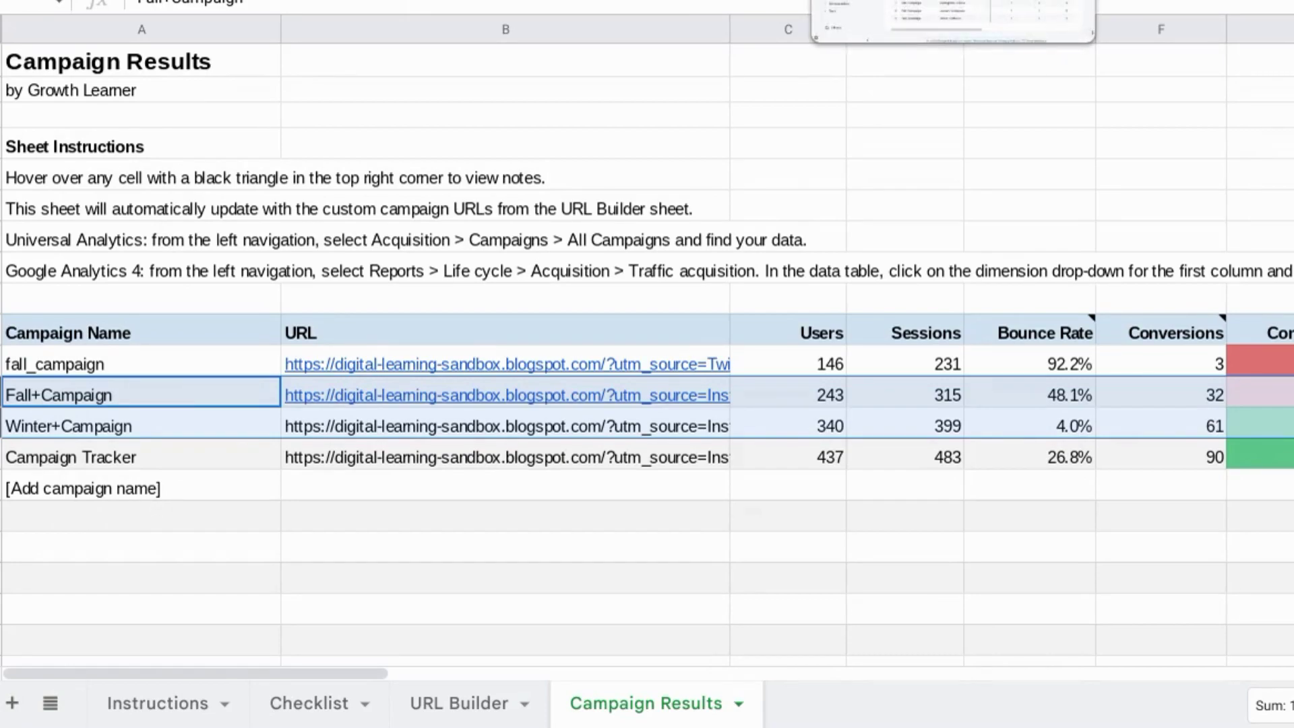
click(953, 3)
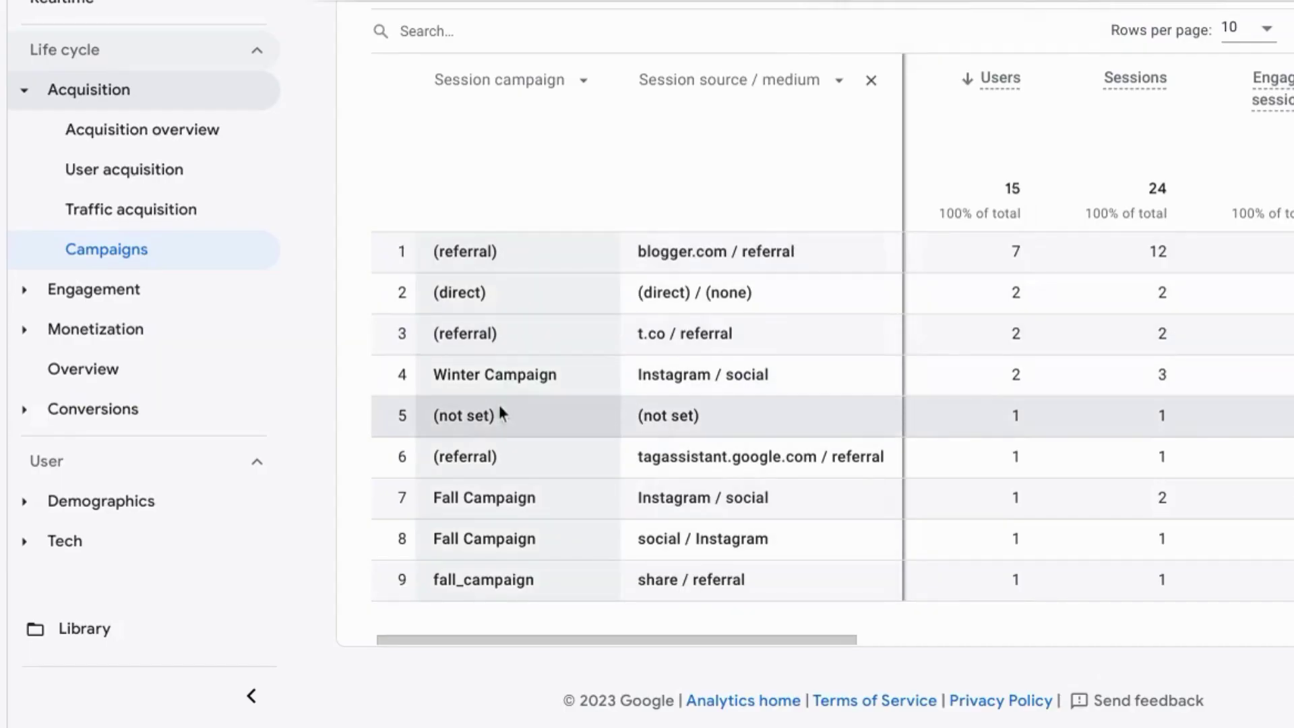
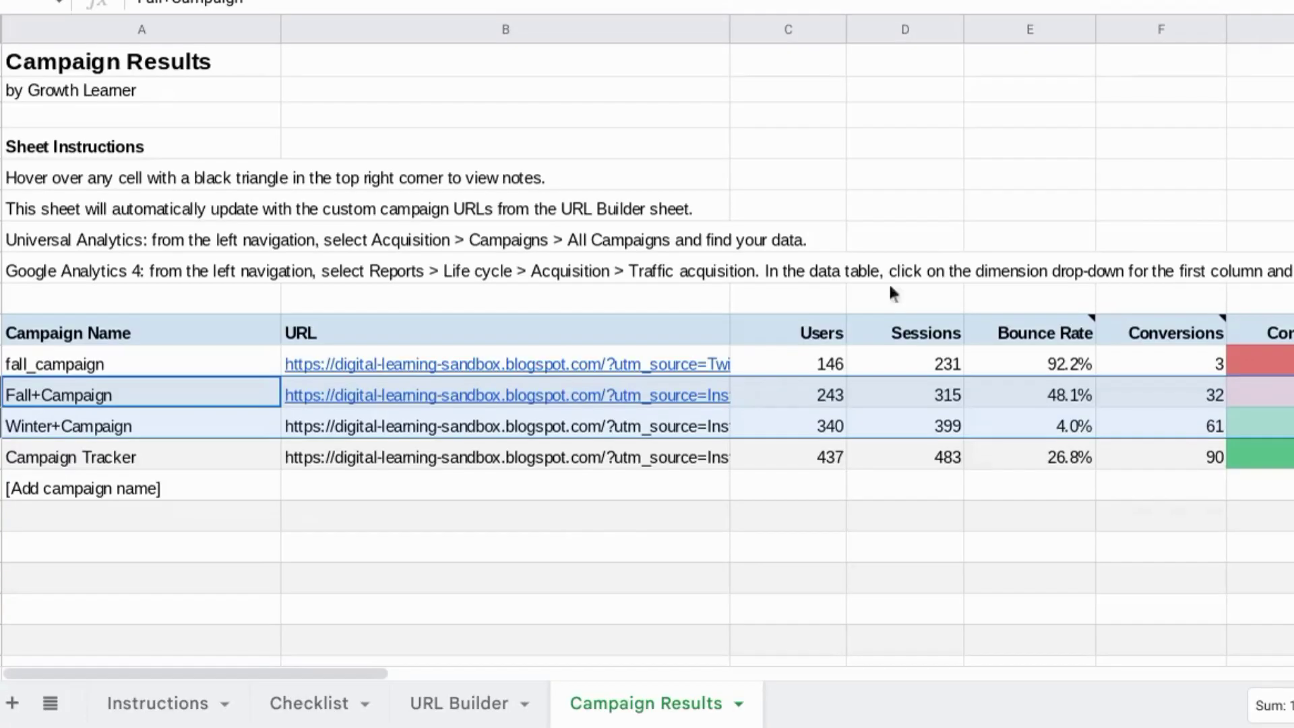
click(447, 709)
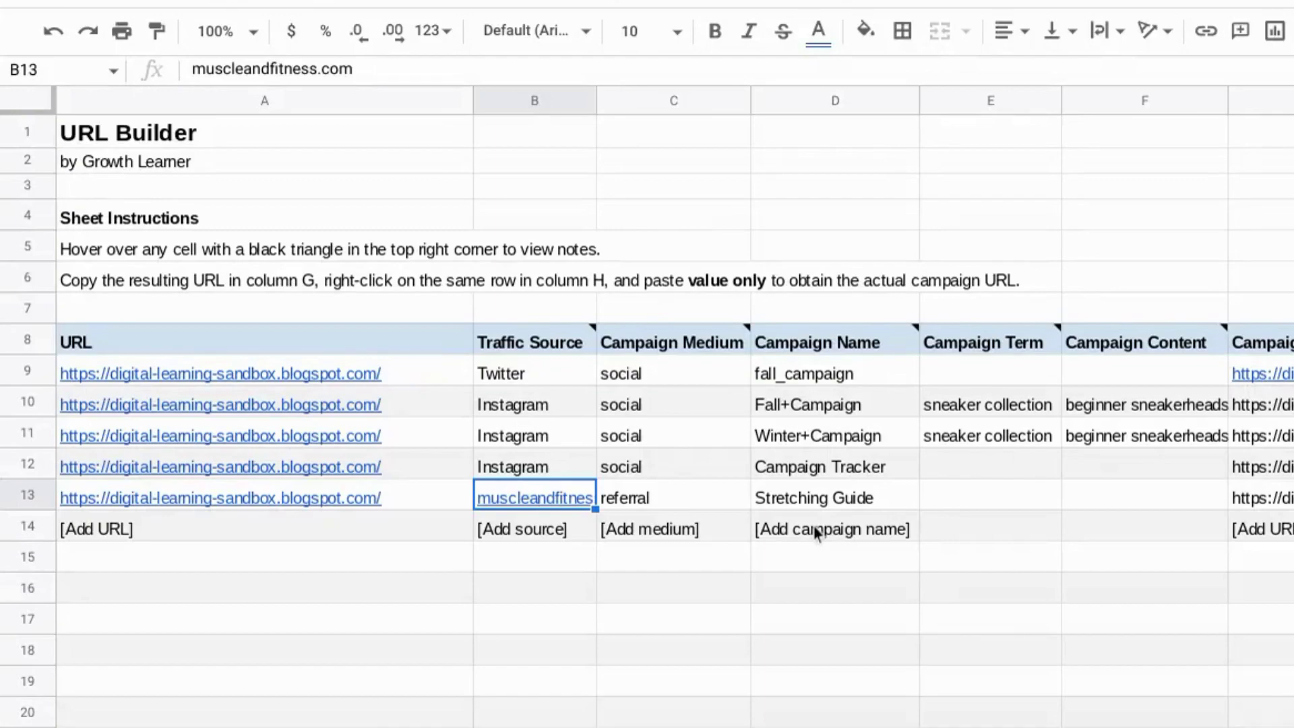
Enter "muscleandfitness.com" as the traffic source of the Stretching Guide row and select that row's campaign name
text(music)
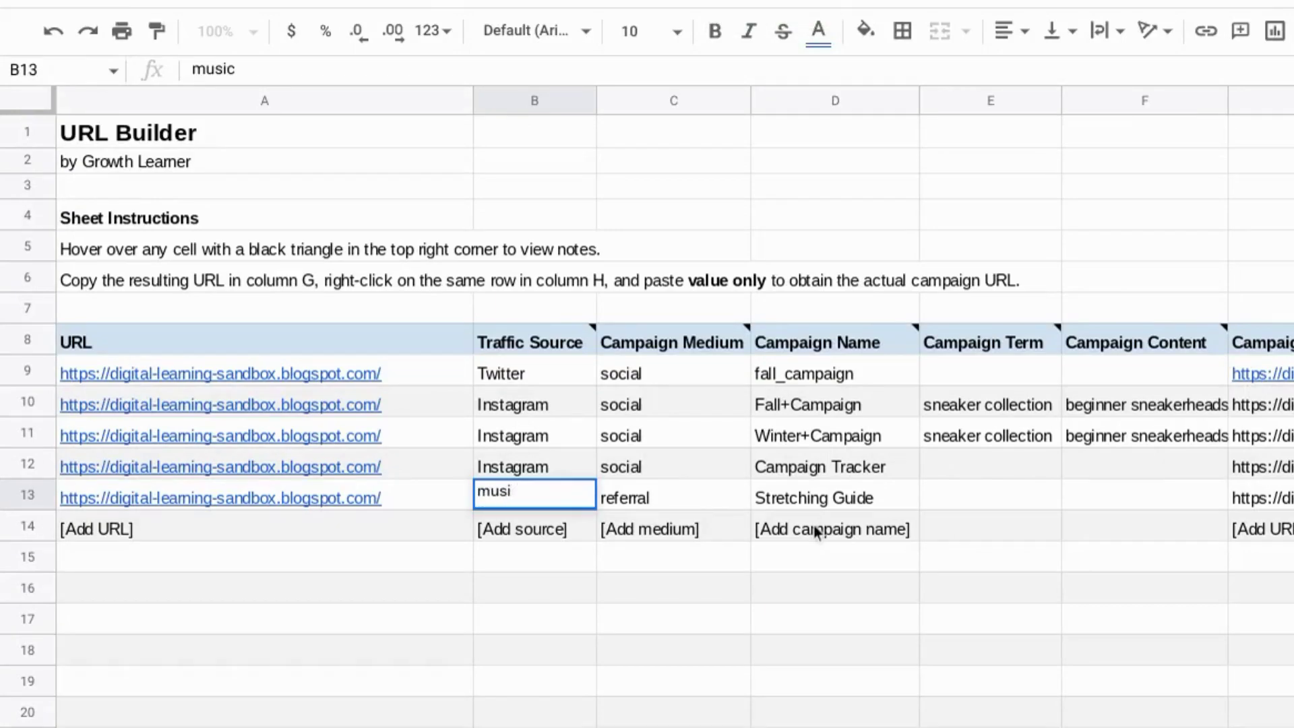
key(BackSpace)
text(cleandfitnes)
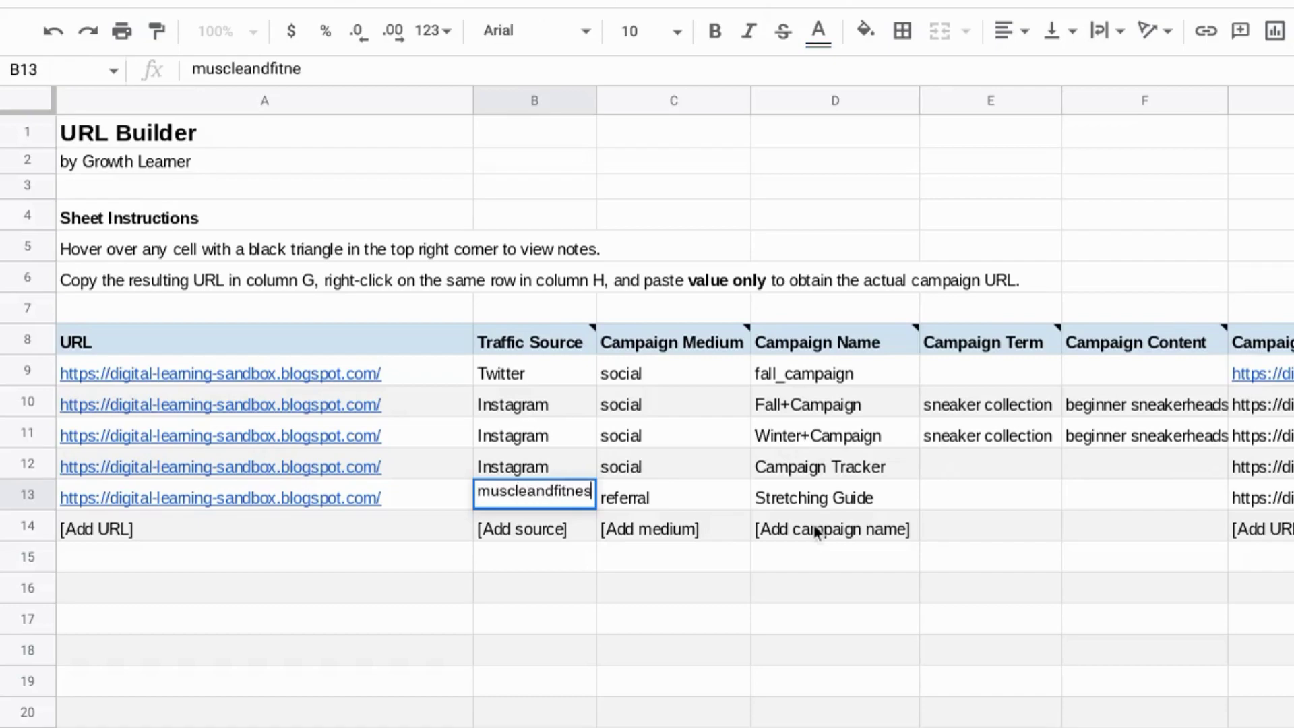
text(s.com)
key(Tab)
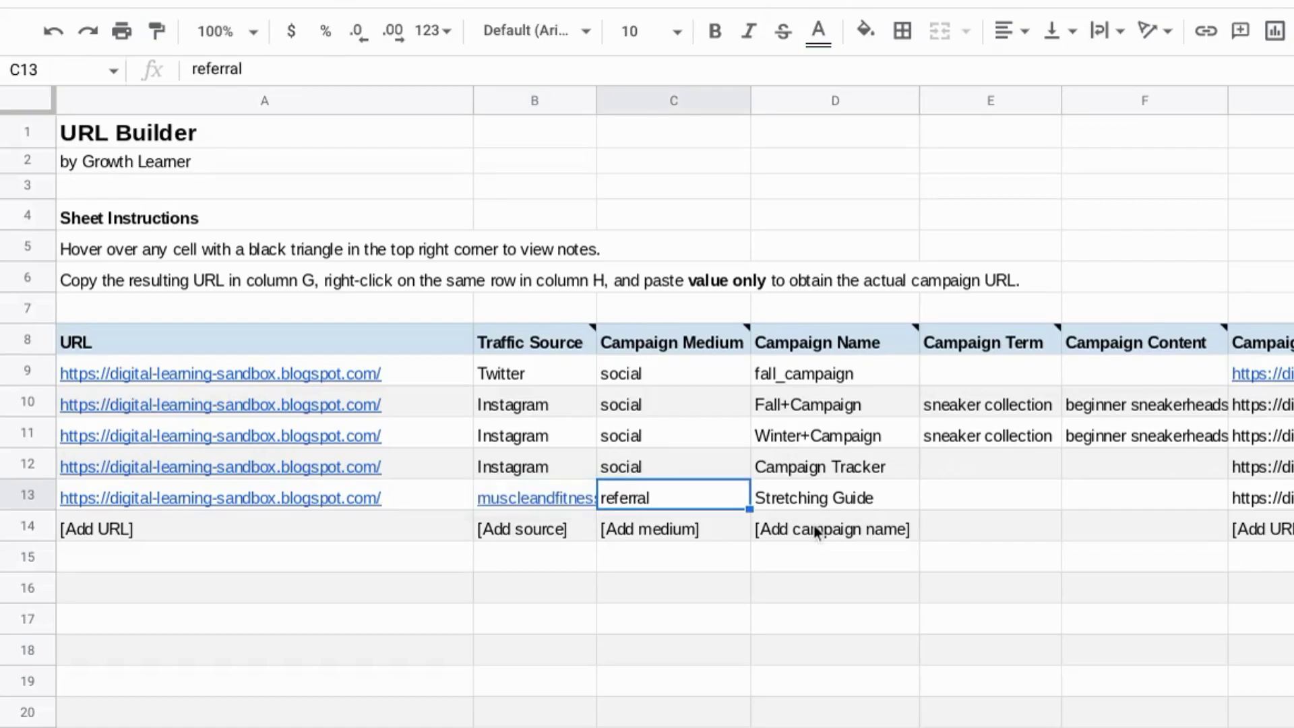
mouse_move(547, 348)
click(843, 496)
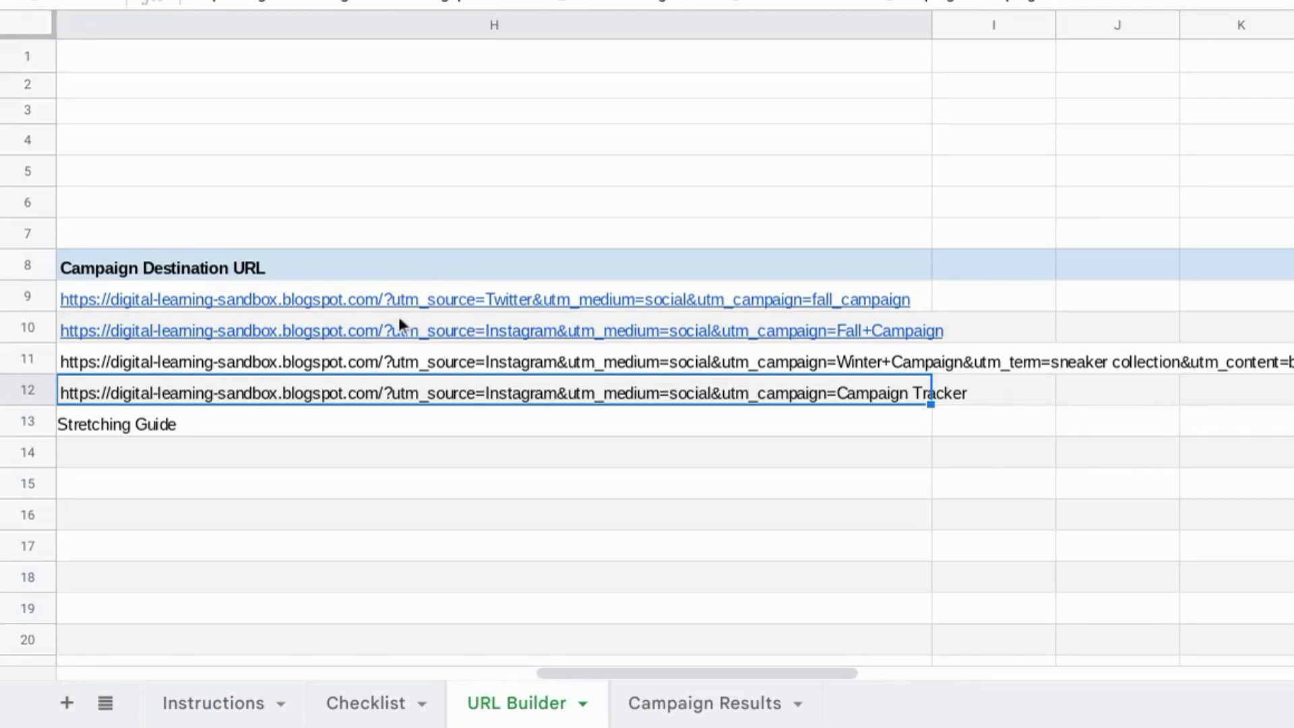
Copy the link address of the fall_campaign row's campaign destination URL in column H
mouse_move(387, 297)
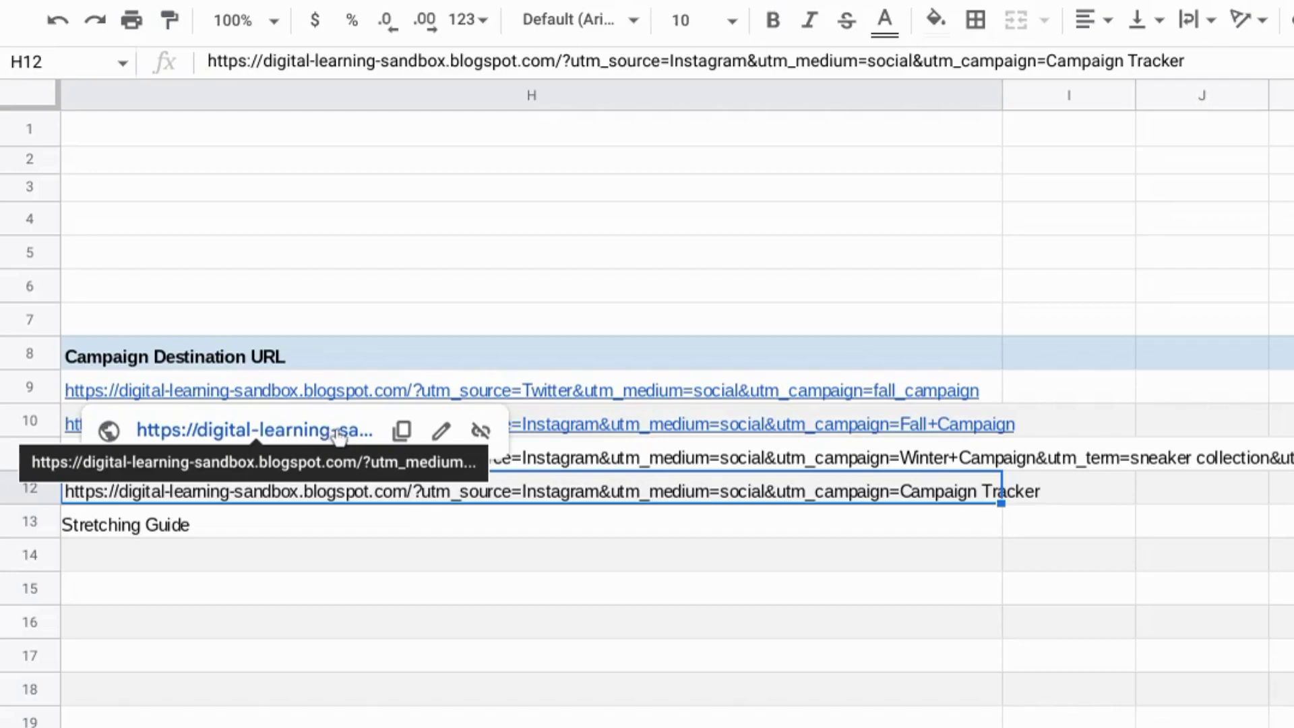
right_click(340, 435)
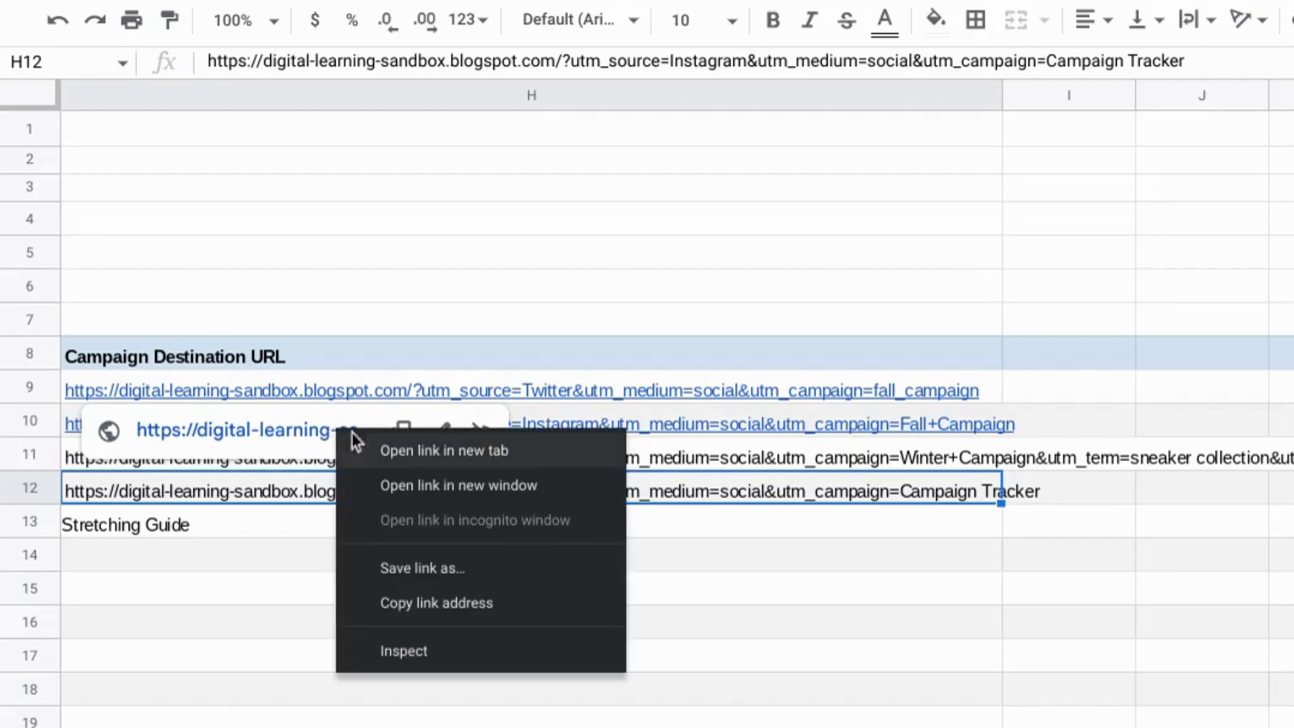
click(445, 601)
Try to strip the UTM parameters from the Campaign Tracker destination URL in H12, leaving the base blog address, and discard the edit
triple_click(280, 61)
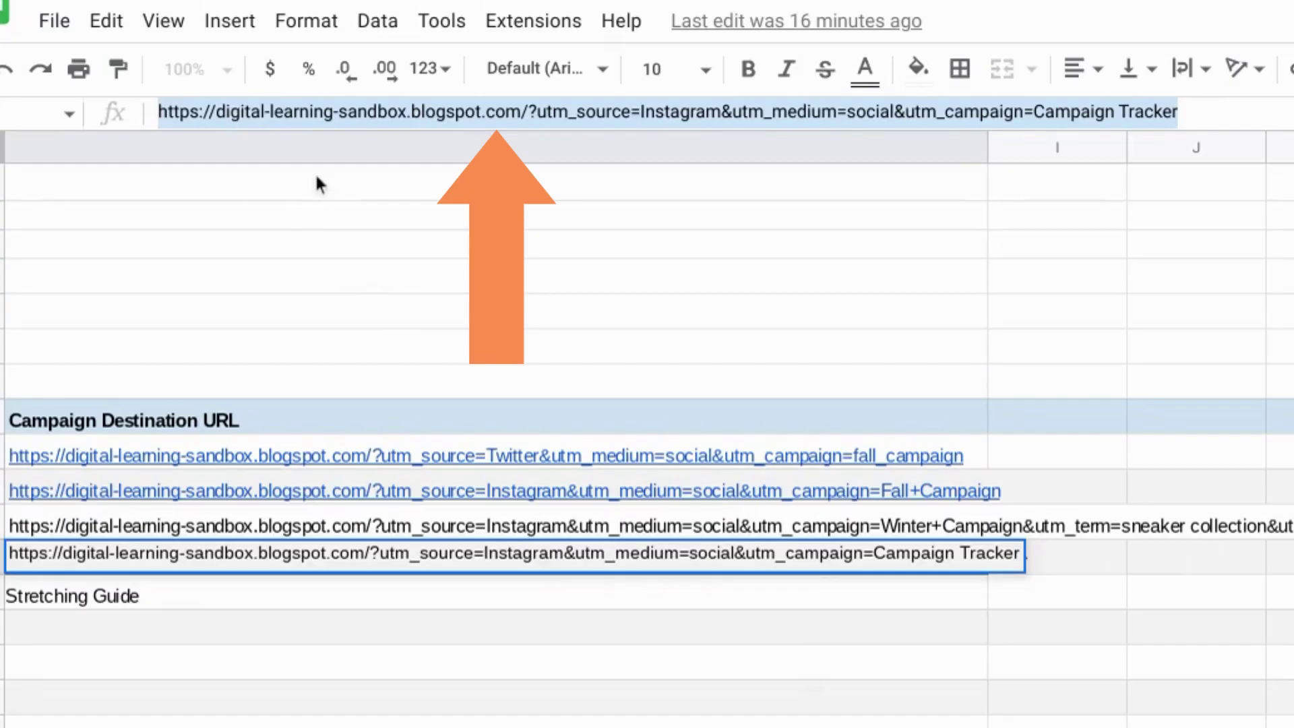
click(527, 112)
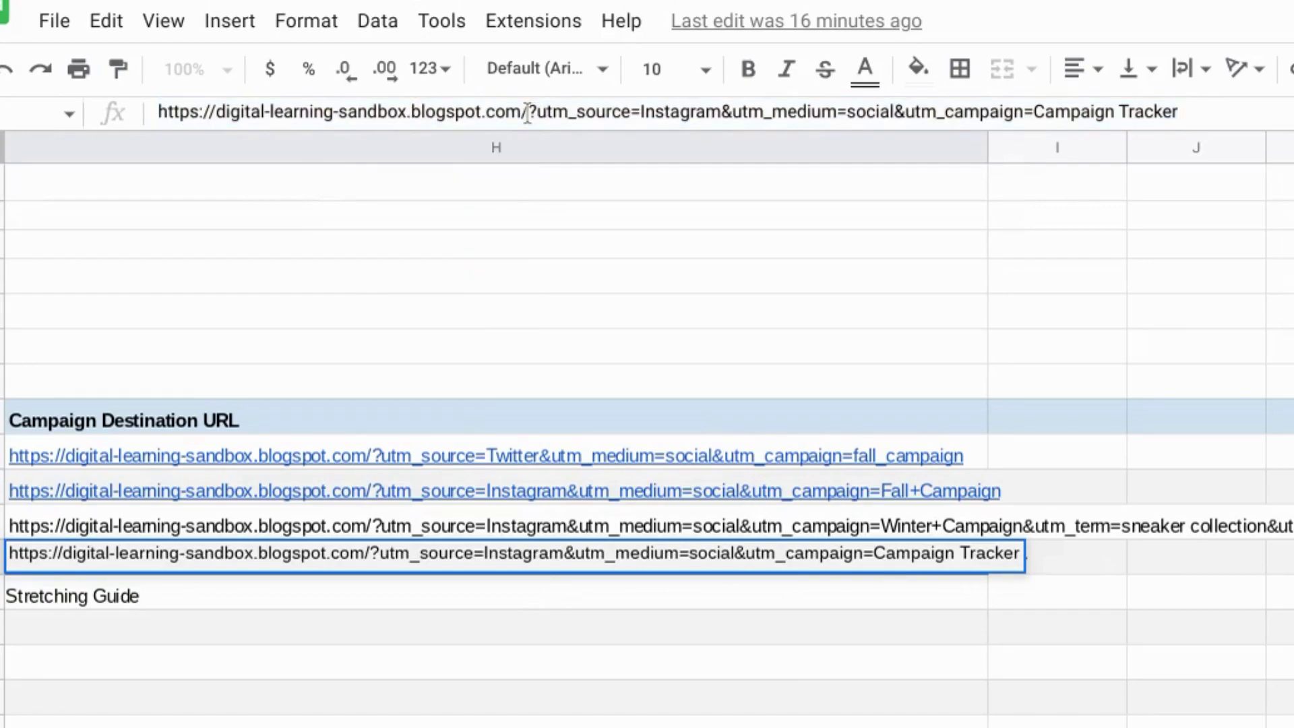
drag(530, 111, 1178, 112)
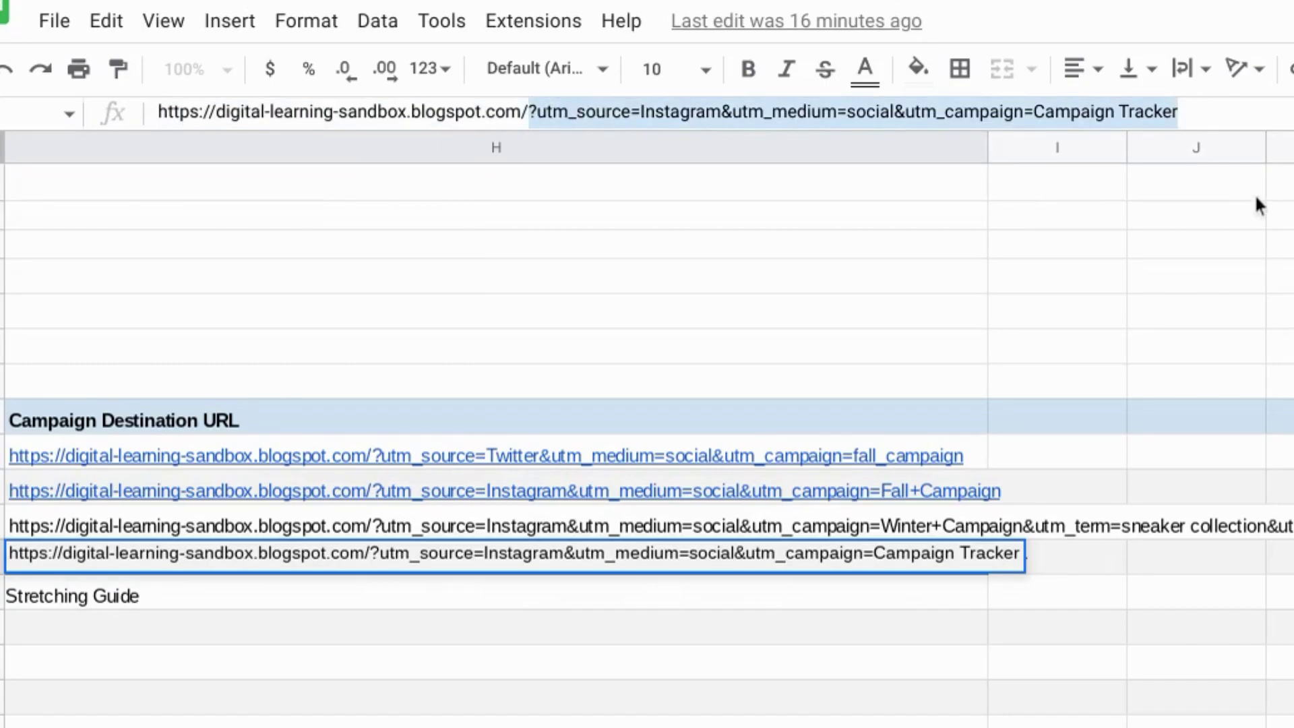
key(BackSpace)
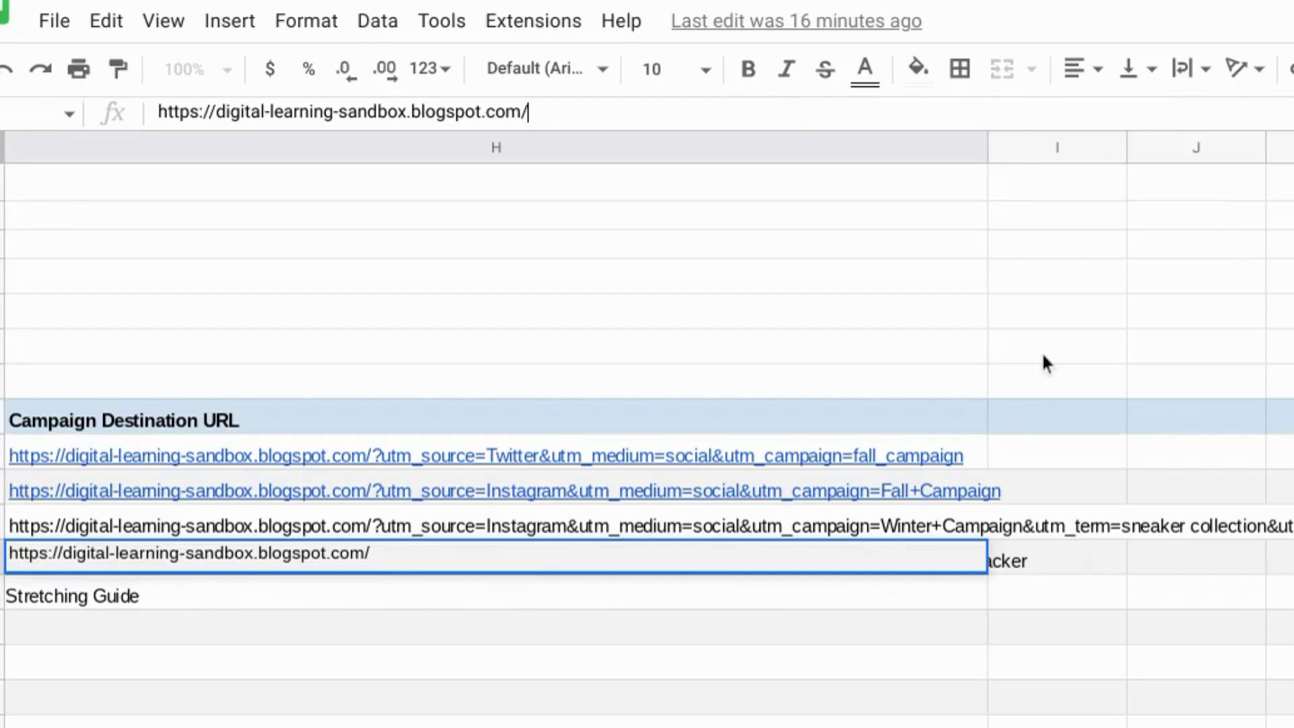
key(Escape)
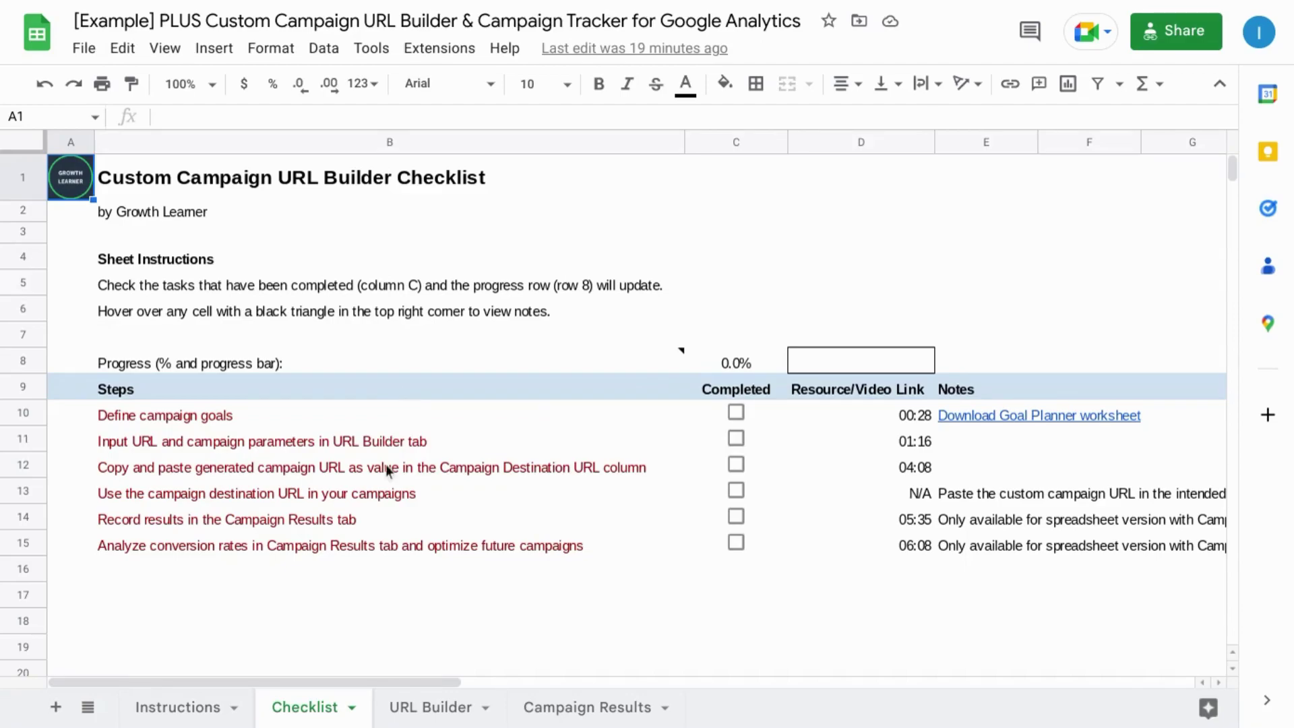
Review the URL Builder sheet and the Campaign Results sheet
click(432, 707)
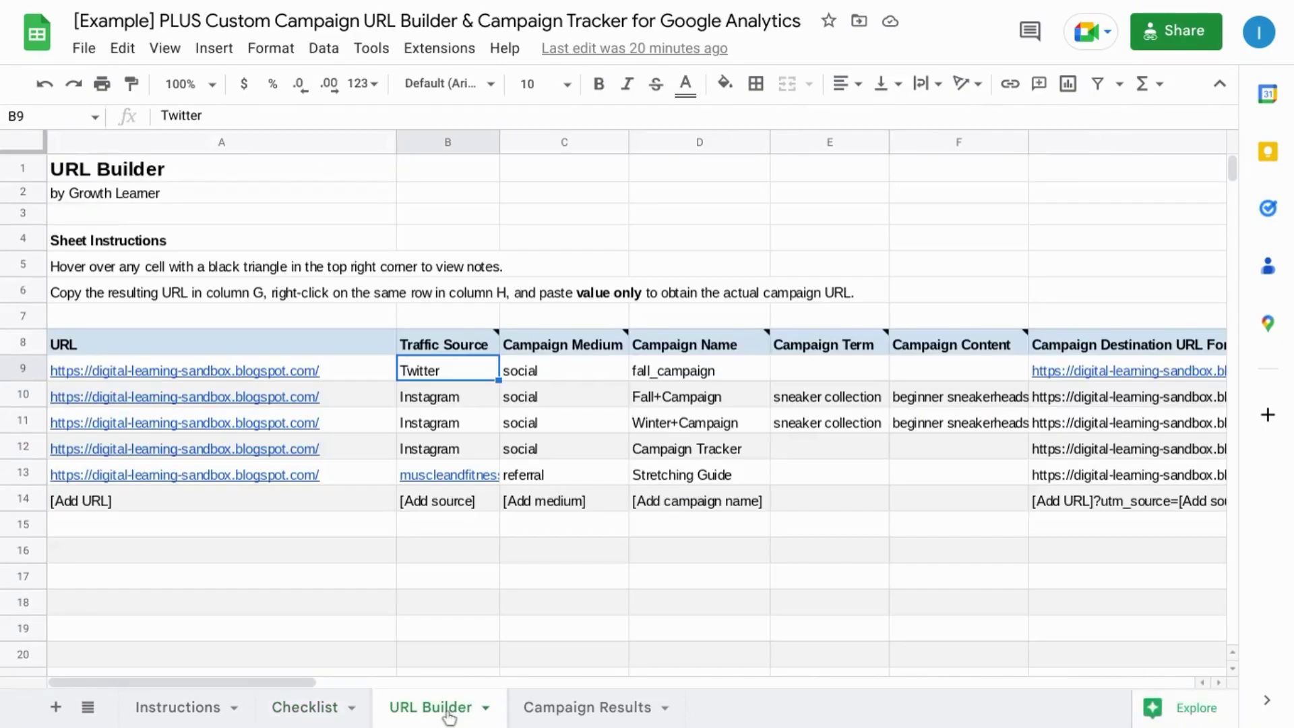
click(555, 711)
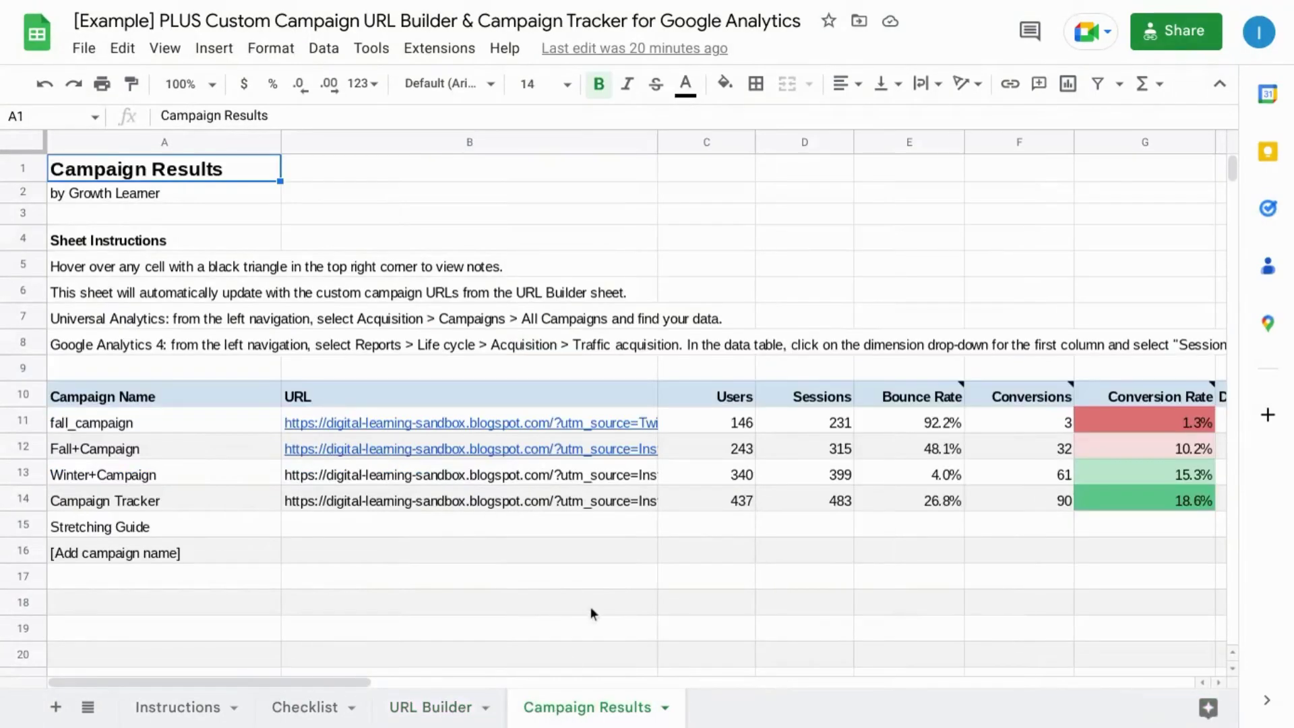